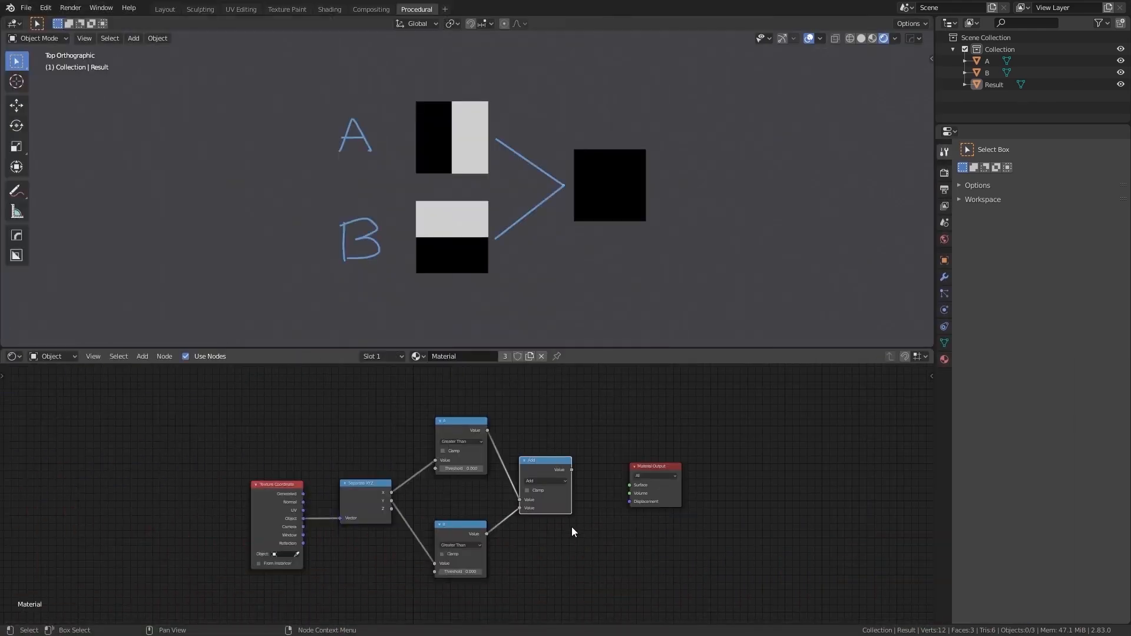
- Connect the Add math node's Value output to the Material Output's Surface, and change the node's operation to Subtract
click(577, 470)
drag(572, 470, 629, 484)
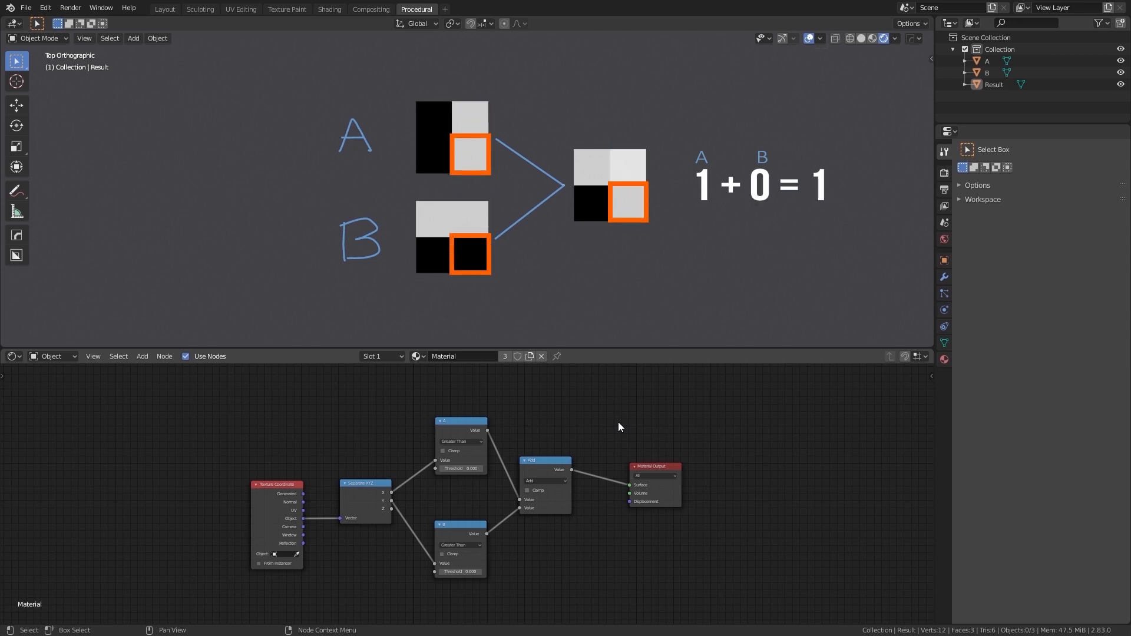
click(556, 480)
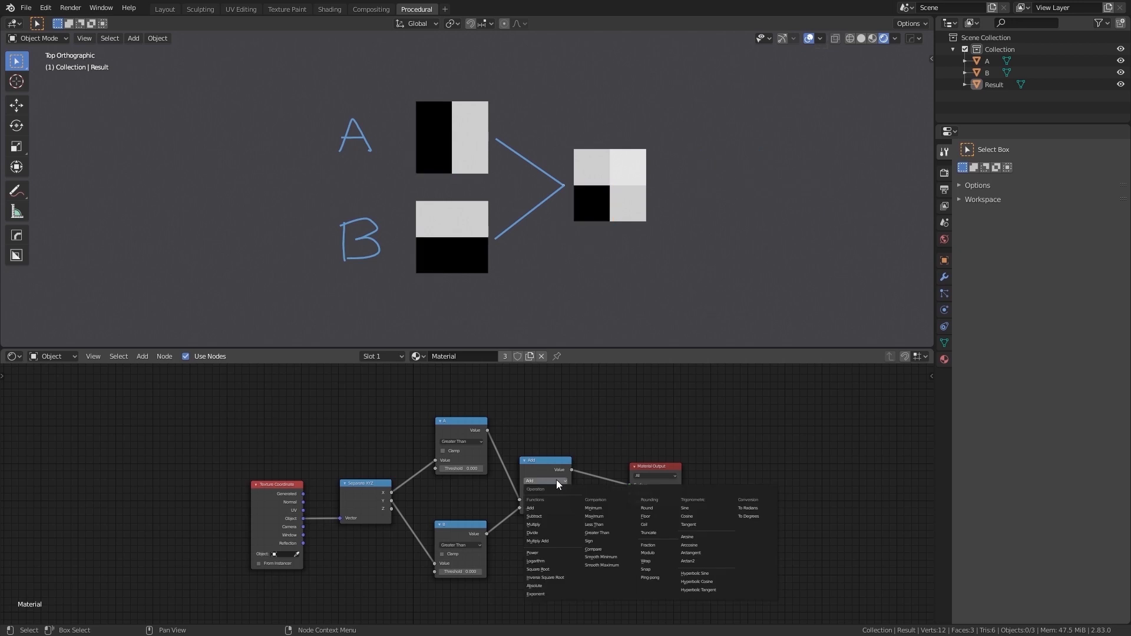
click(551, 516)
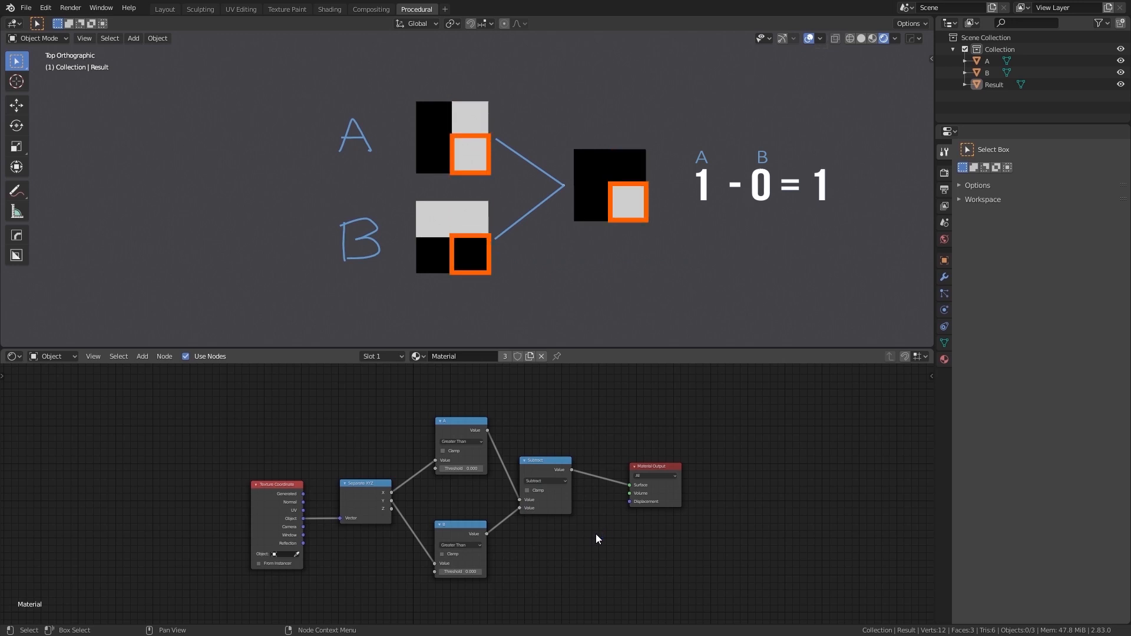
- Try the Multiply and Divide operations on the math node that combines masks A and B
click(564, 481)
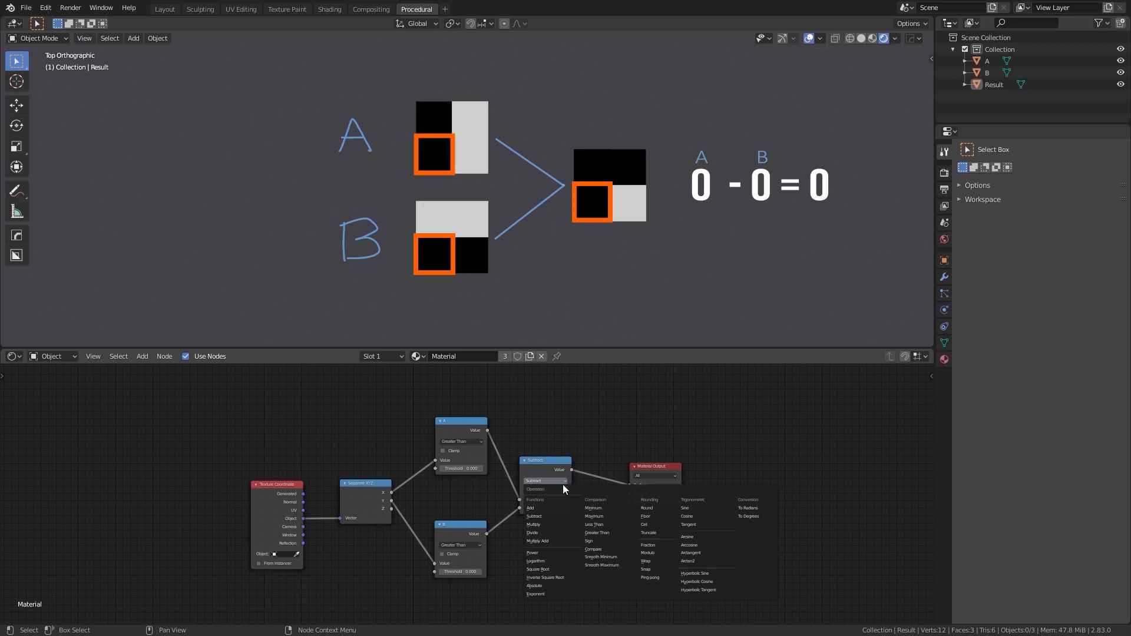
click(546, 524)
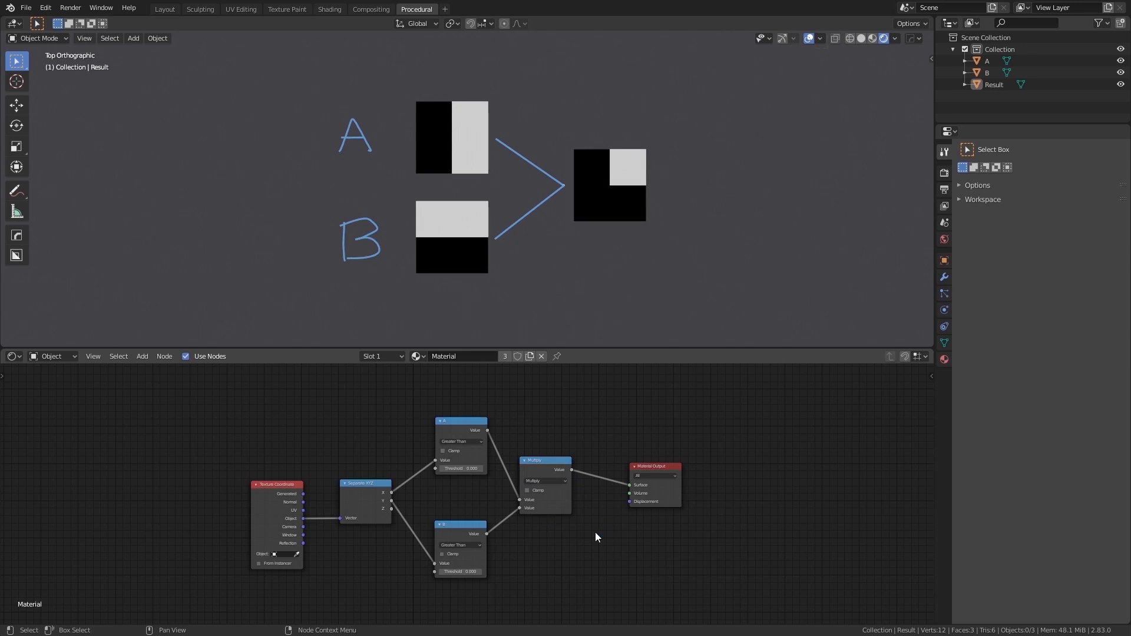
click(564, 482)
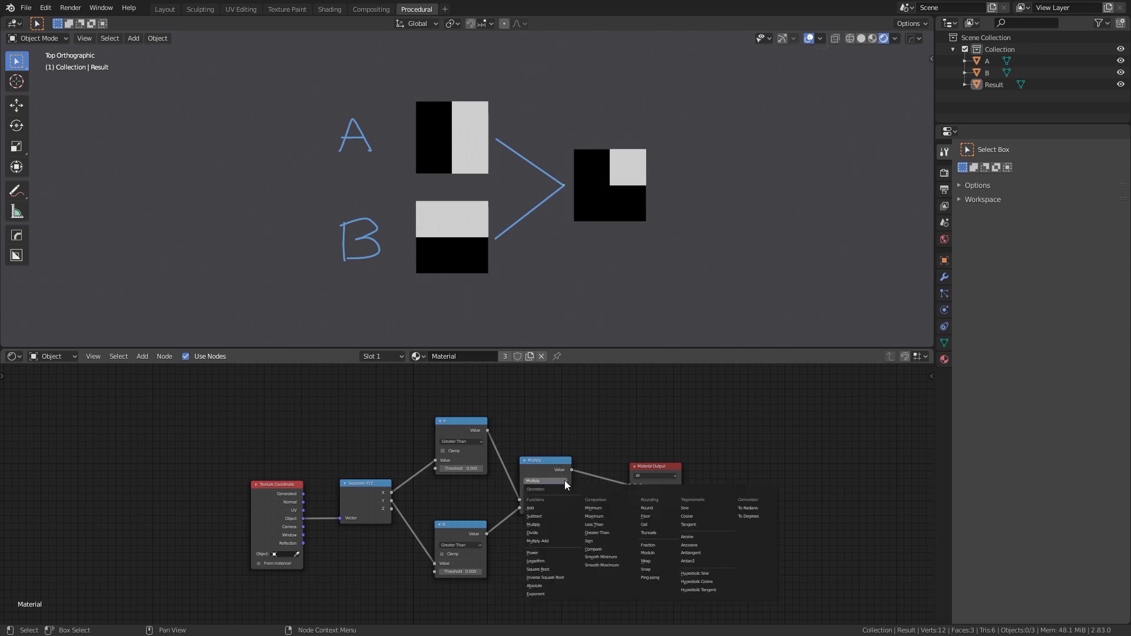
click(558, 533)
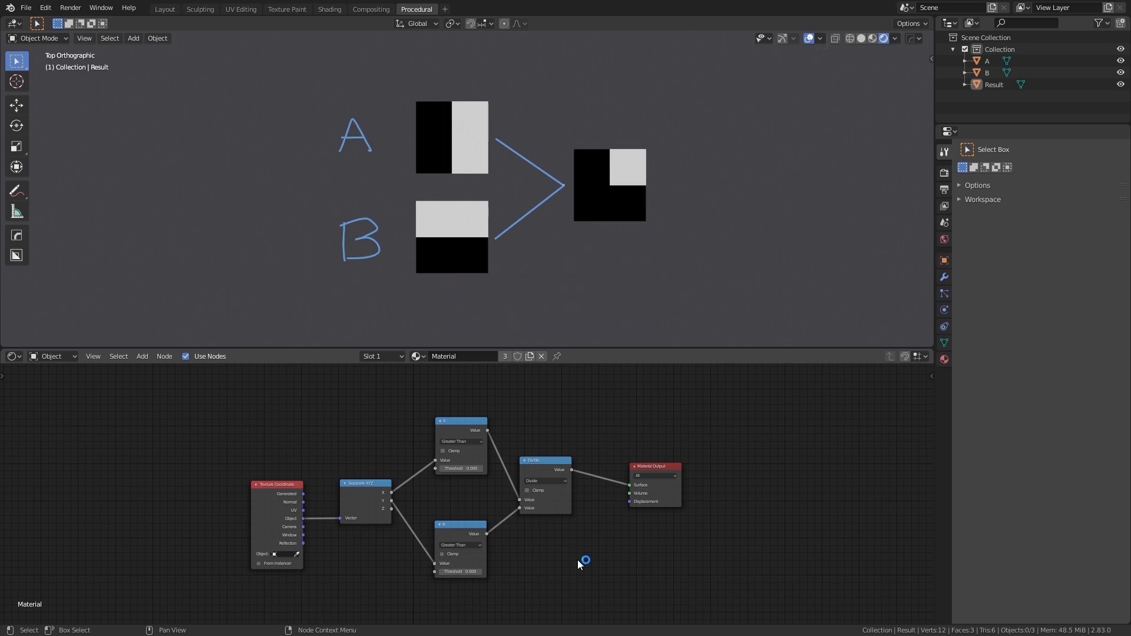
- Try the Power operation on the math node combining A and B, and settle on the Compare operation
click(567, 480)
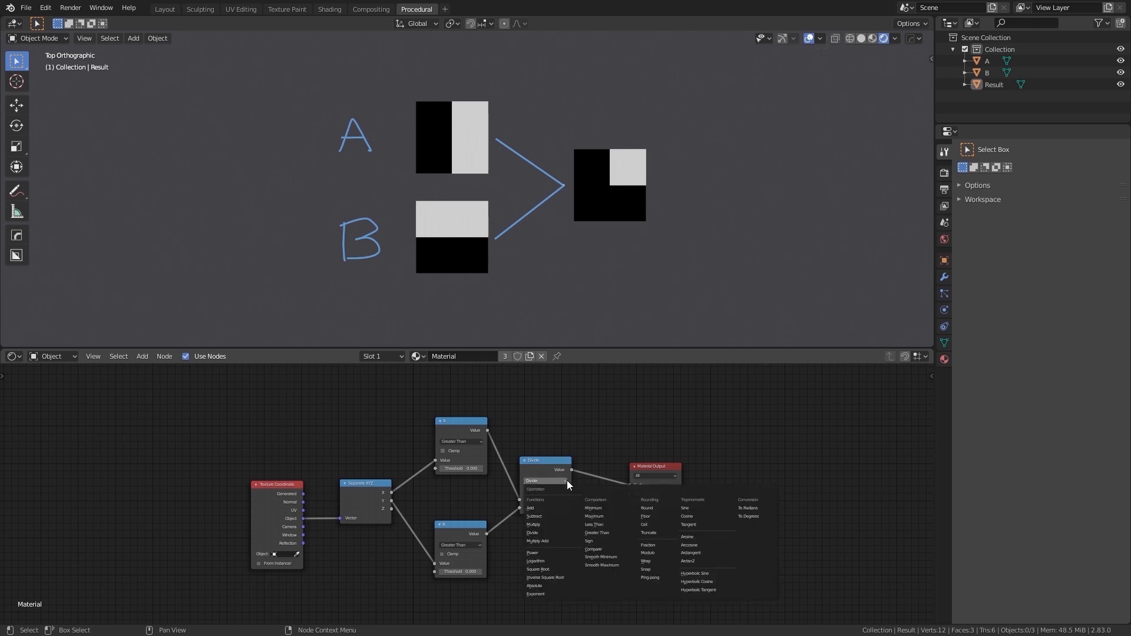
click(563, 554)
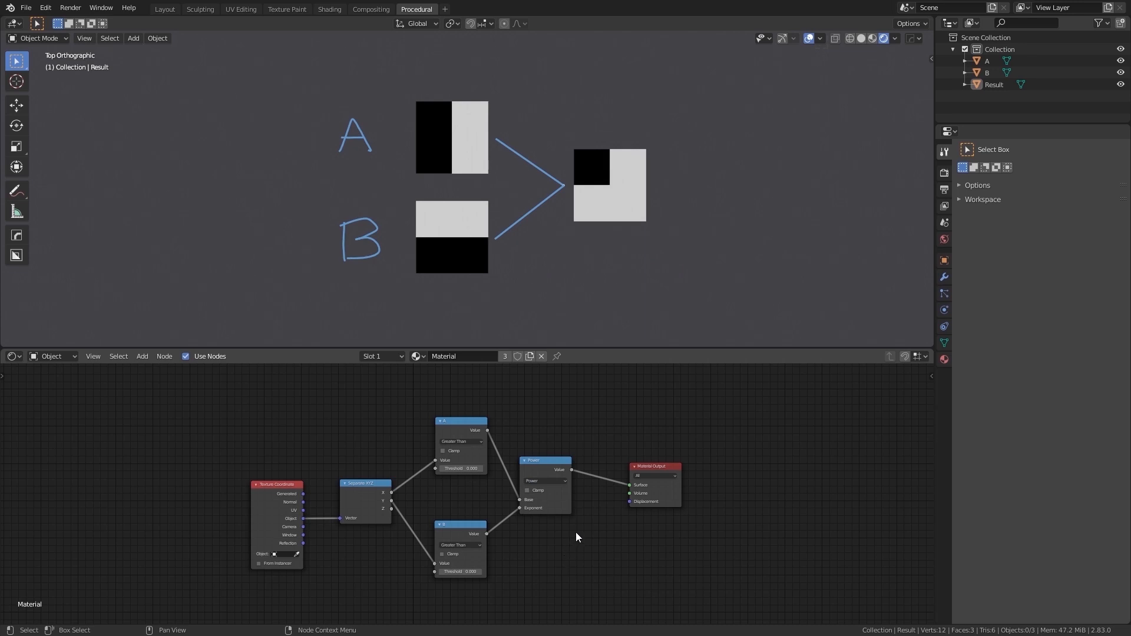
click(565, 481)
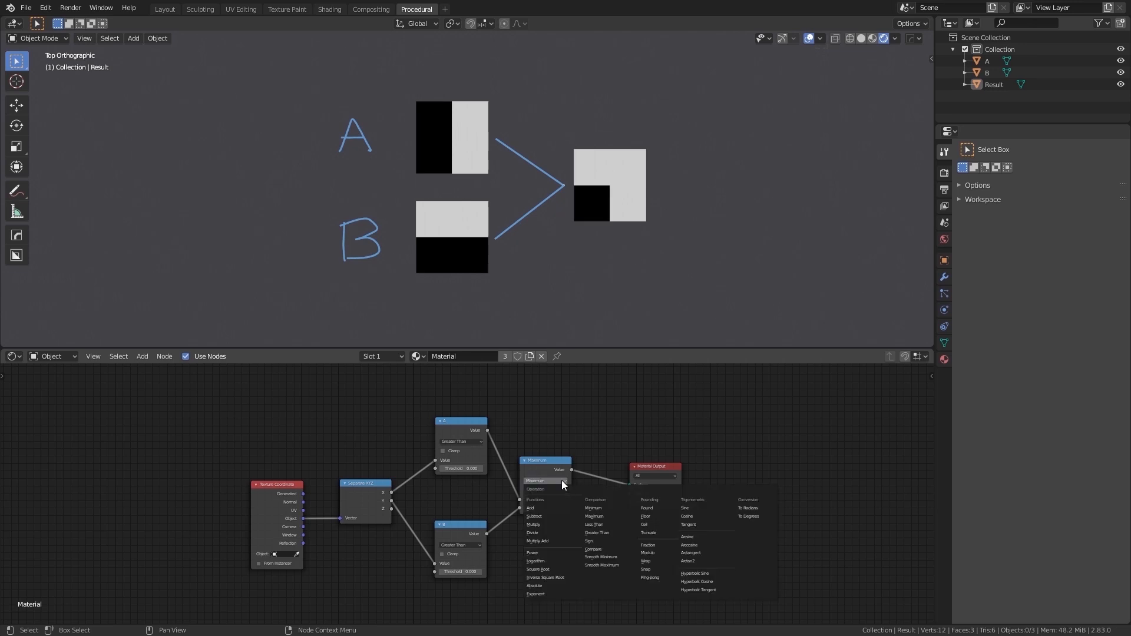
click(602, 550)
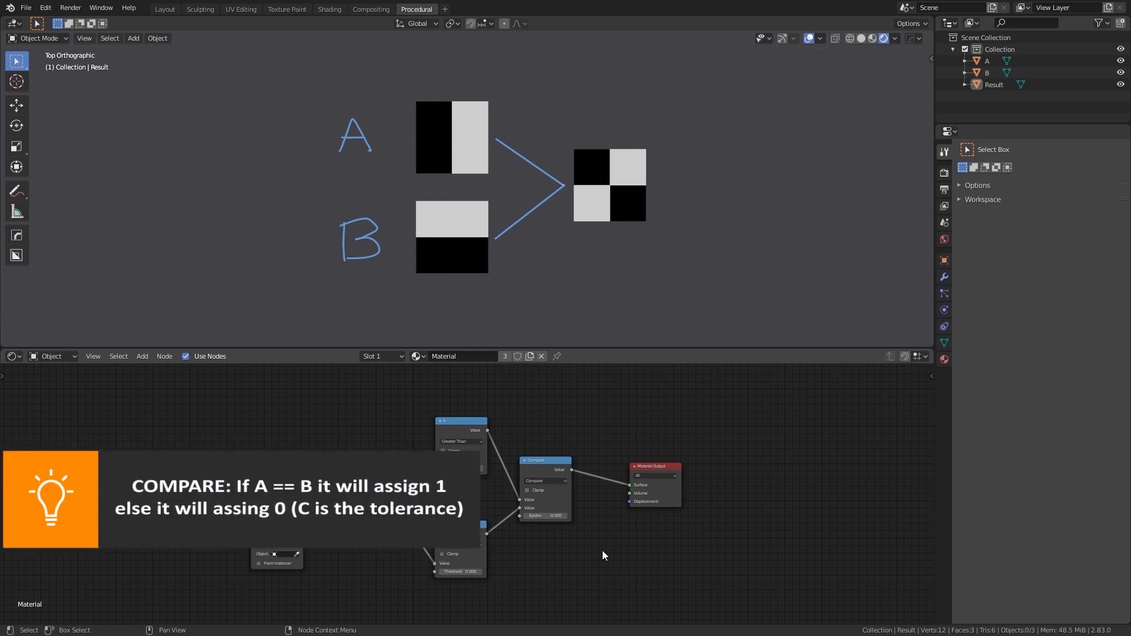
- Add a Vector Math node above the Separate XYZ node
scroll(604, 536, down, 2)
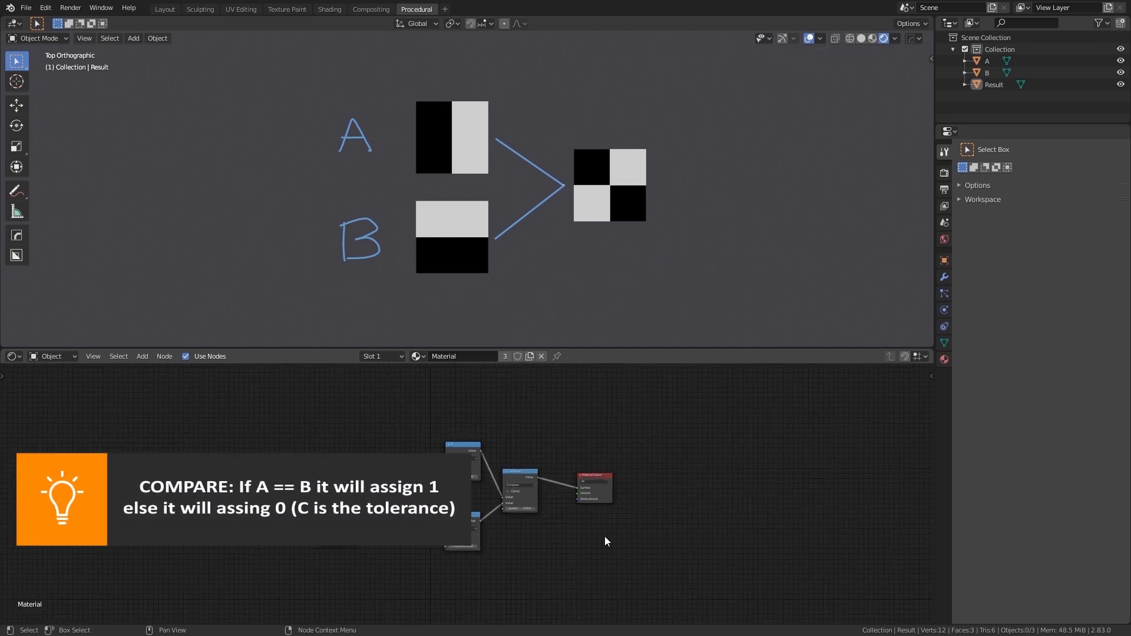
scroll(604, 536, up, 1)
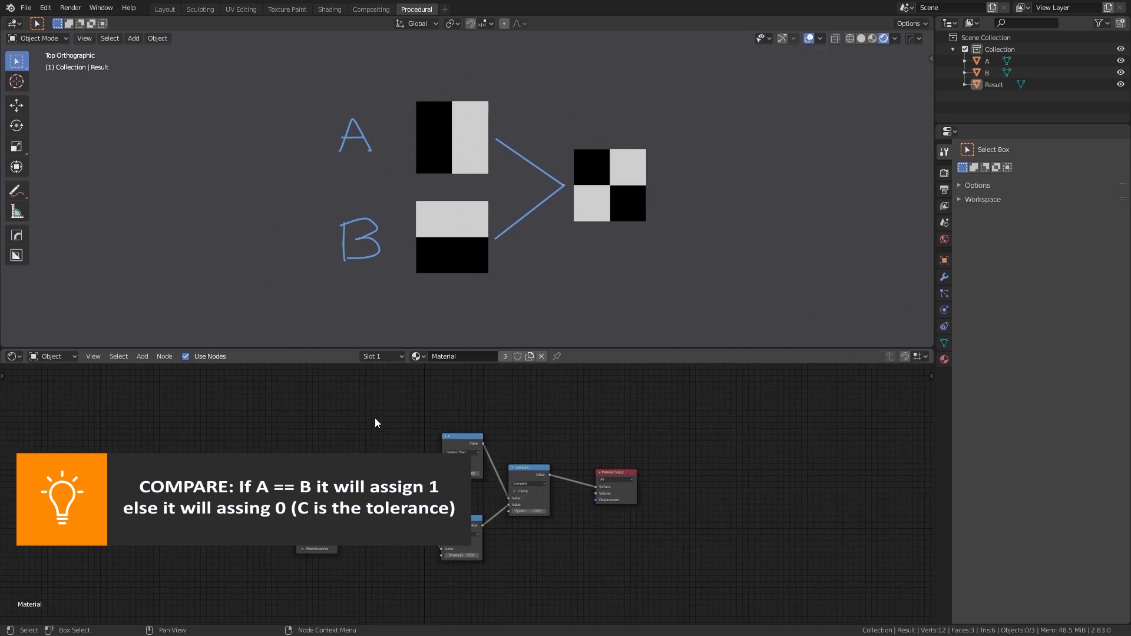
scroll(378, 423, up, 1)
key(shift+a)
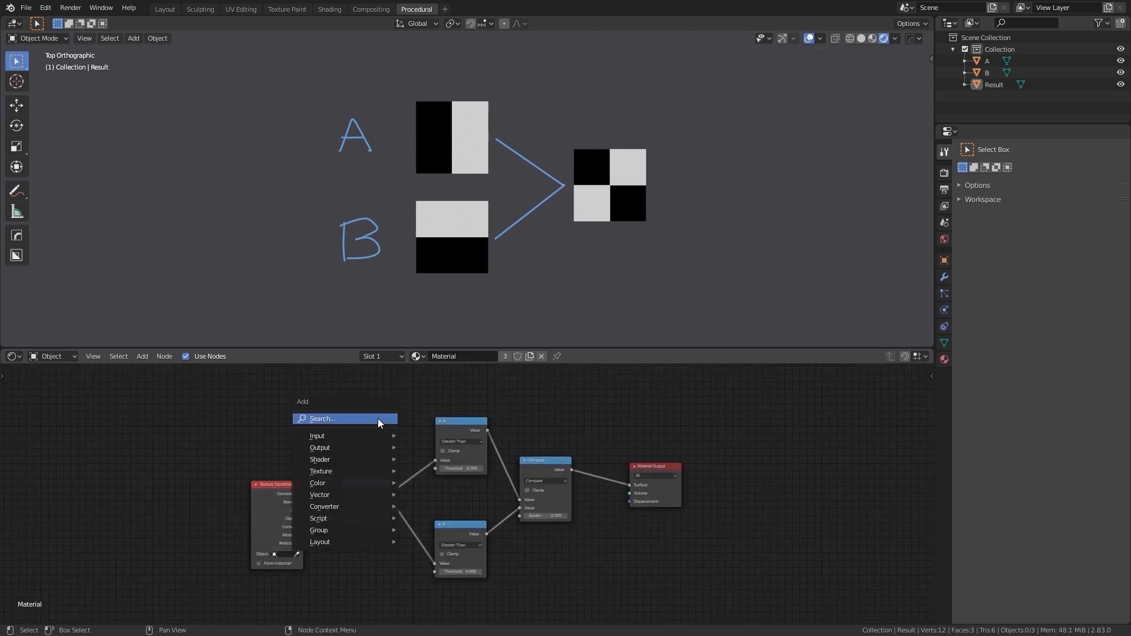
click(378, 419)
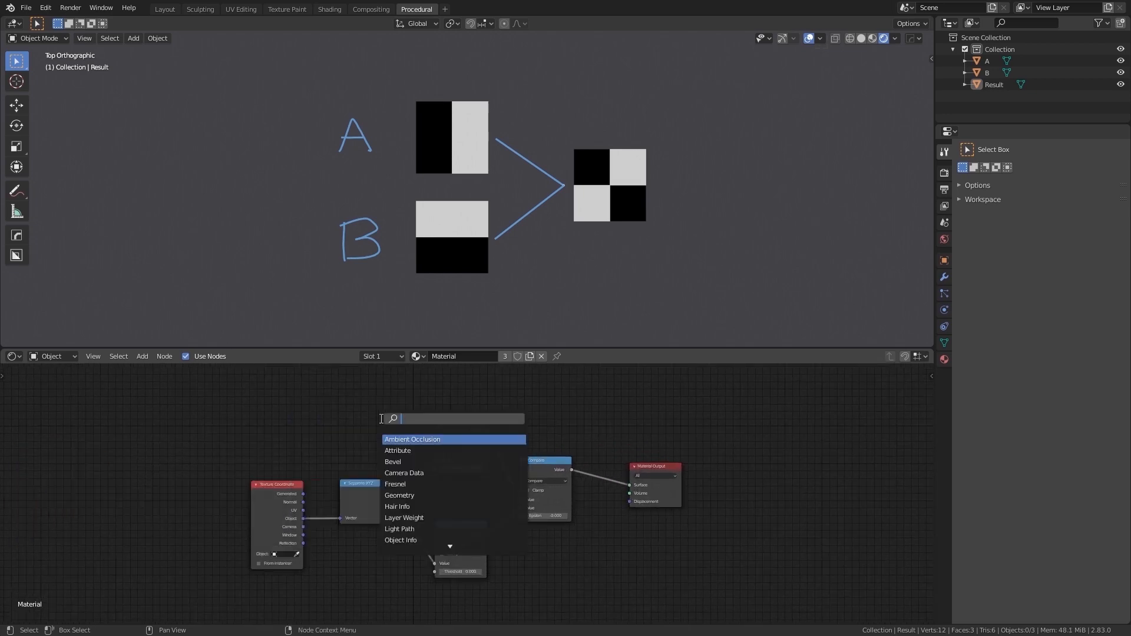
text(vector)
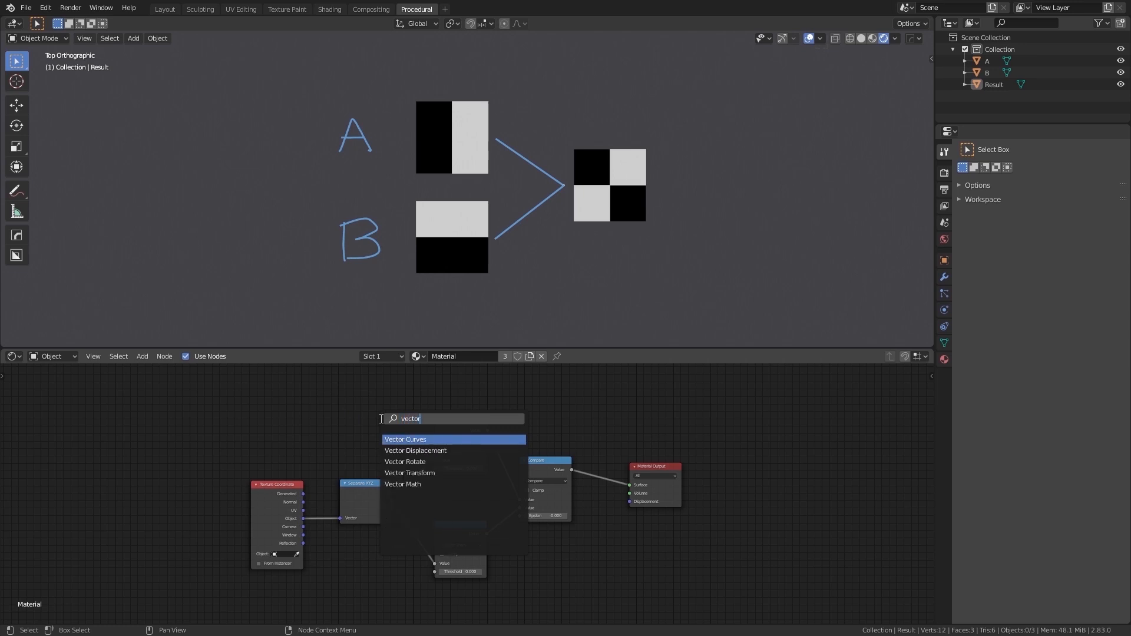
click(448, 484)
click(409, 440)
middle_drag(414, 430, 418, 467)
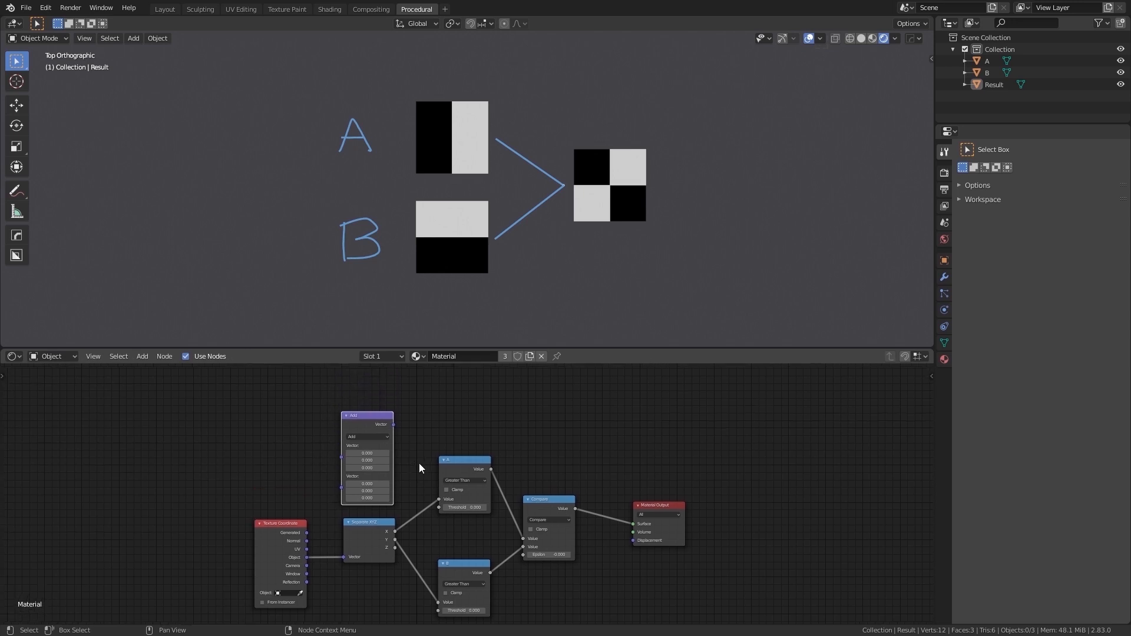
- Link the Texture Coordinate's Object output to the Vector Math node's first Vector input, and spread the nodes apart for more space
drag(307, 530, 339, 457)
drag(364, 416, 348, 398)
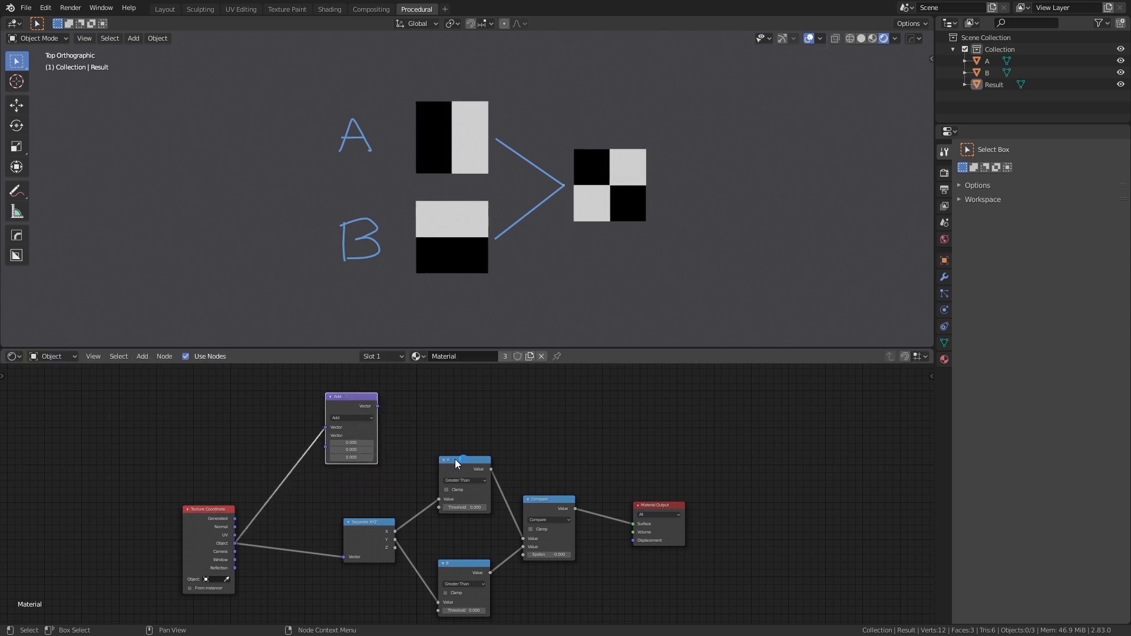
drag(460, 457, 459, 478)
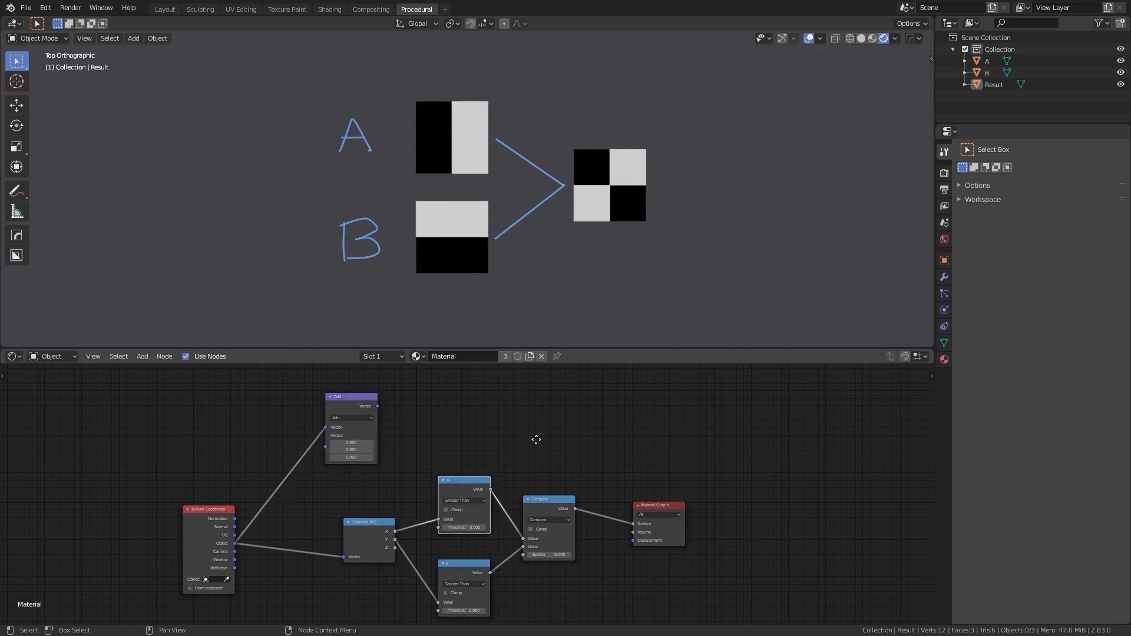
middle_drag(536, 439, 444, 449)
drag(567, 512, 641, 498)
- Preview the Vector Math node's output on the Result plane through a Viewer node
click(352, 414)
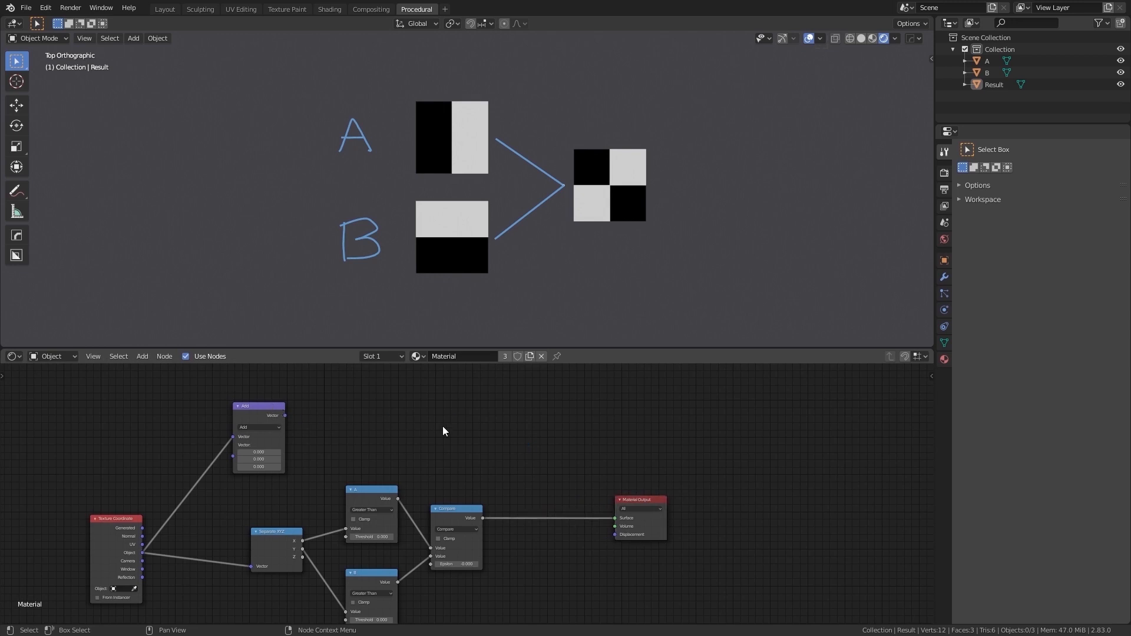
key(shift+a)
click(251, 432)
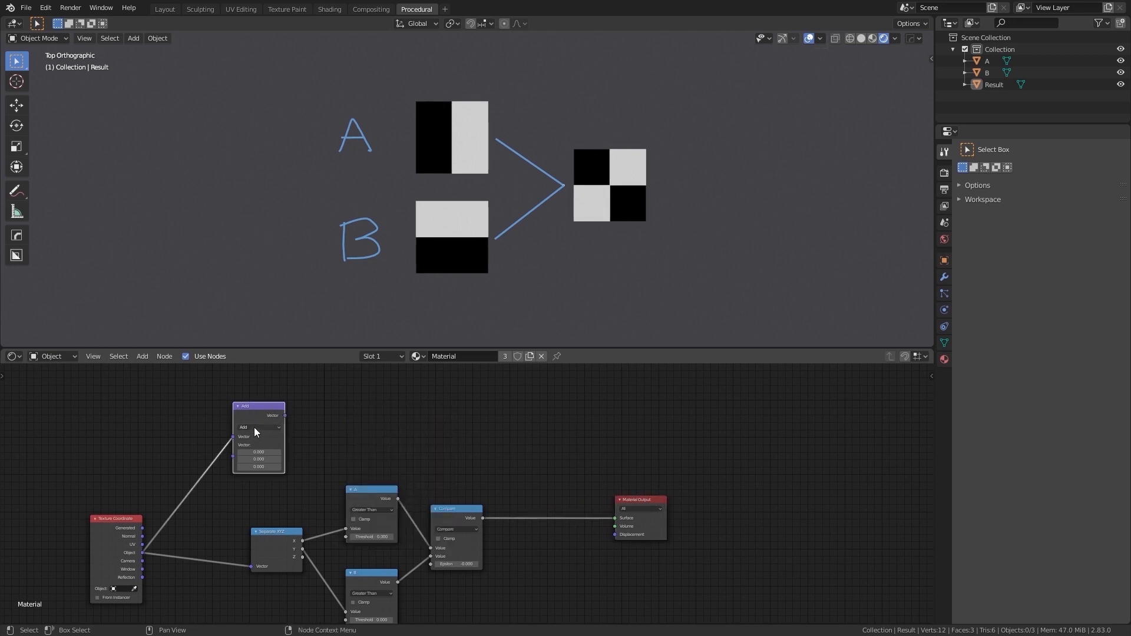
ctrl+shift+click(256, 408)
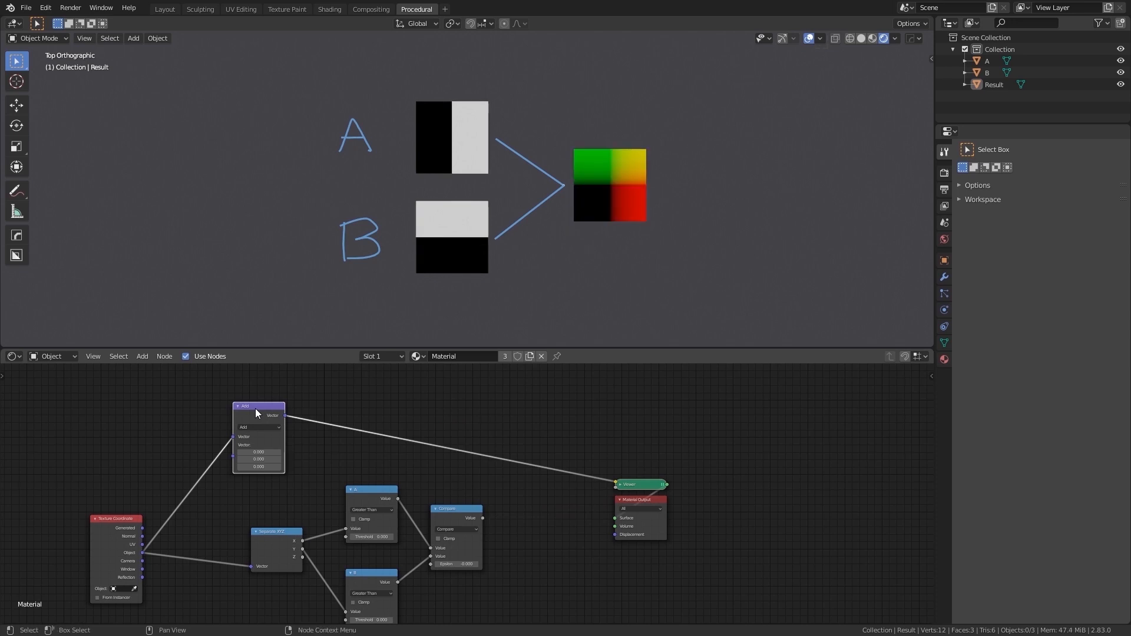
- Set the Vector Math operation to Distance and connect its Value output to the Material Output's Surface
click(269, 427)
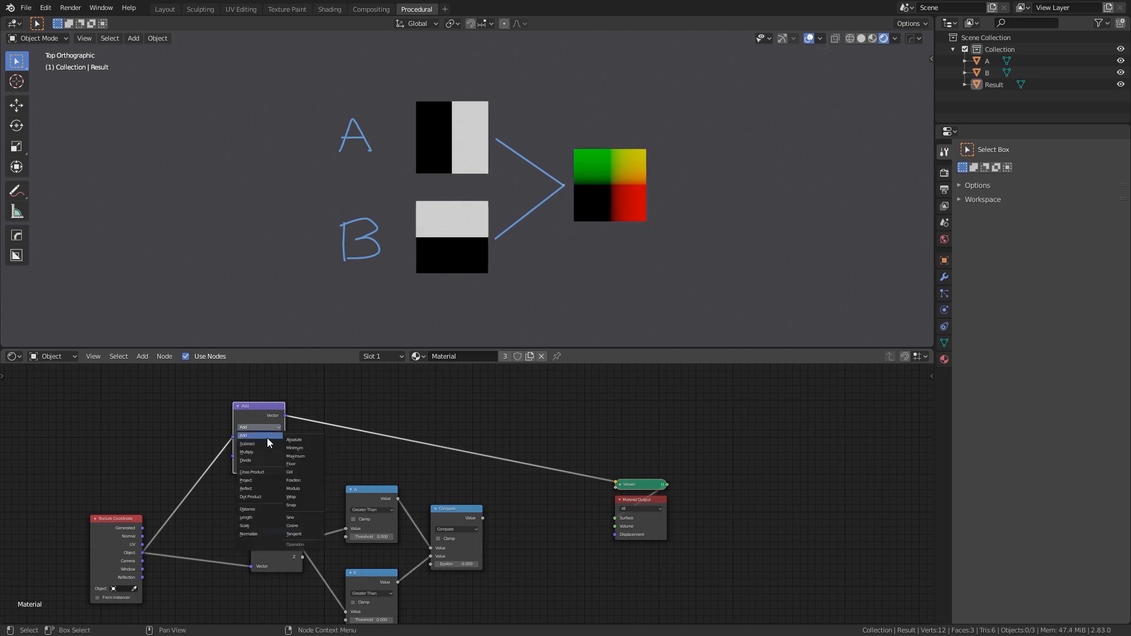
click(261, 509)
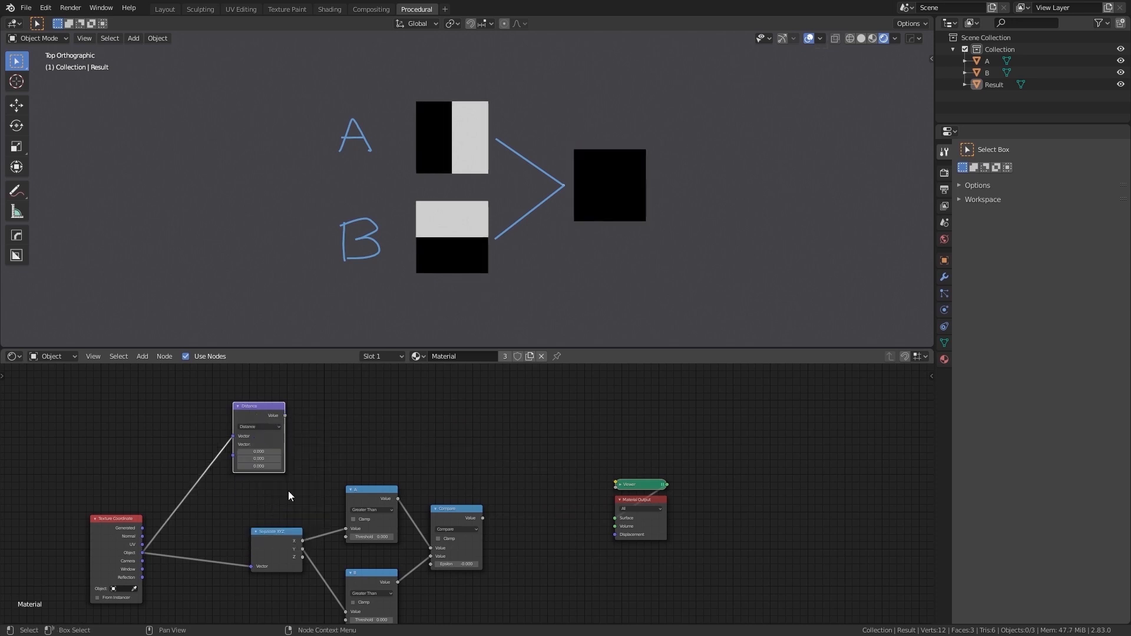
drag(284, 415, 615, 518)
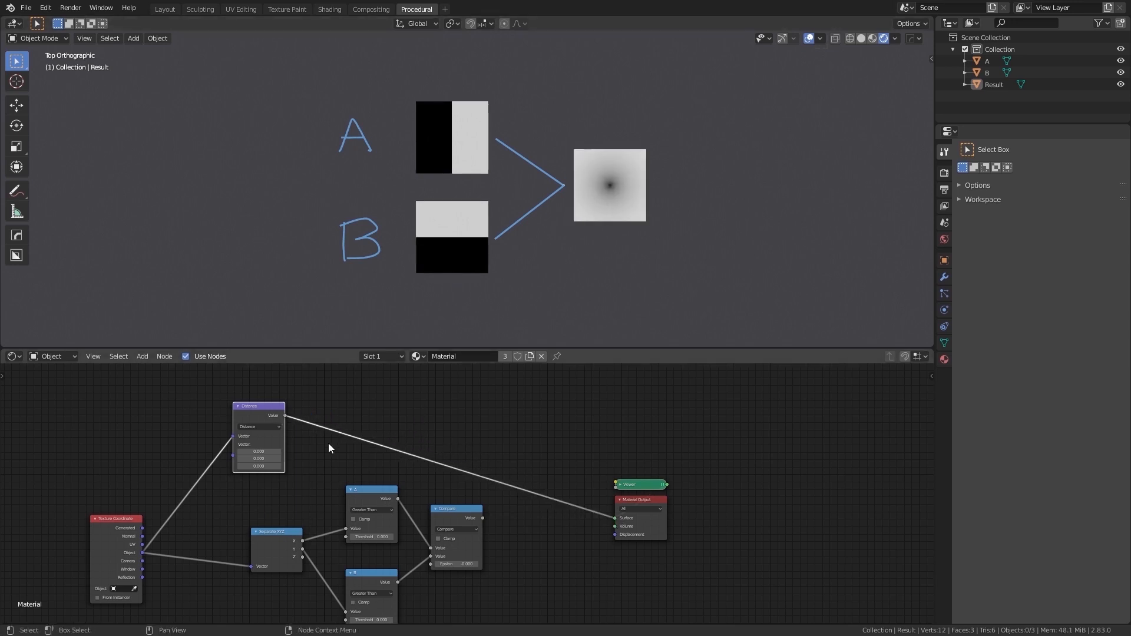
- Duplicate the Compare node, insert the copy between Distance and Material Output, and set its second Value to 0
click(448, 511)
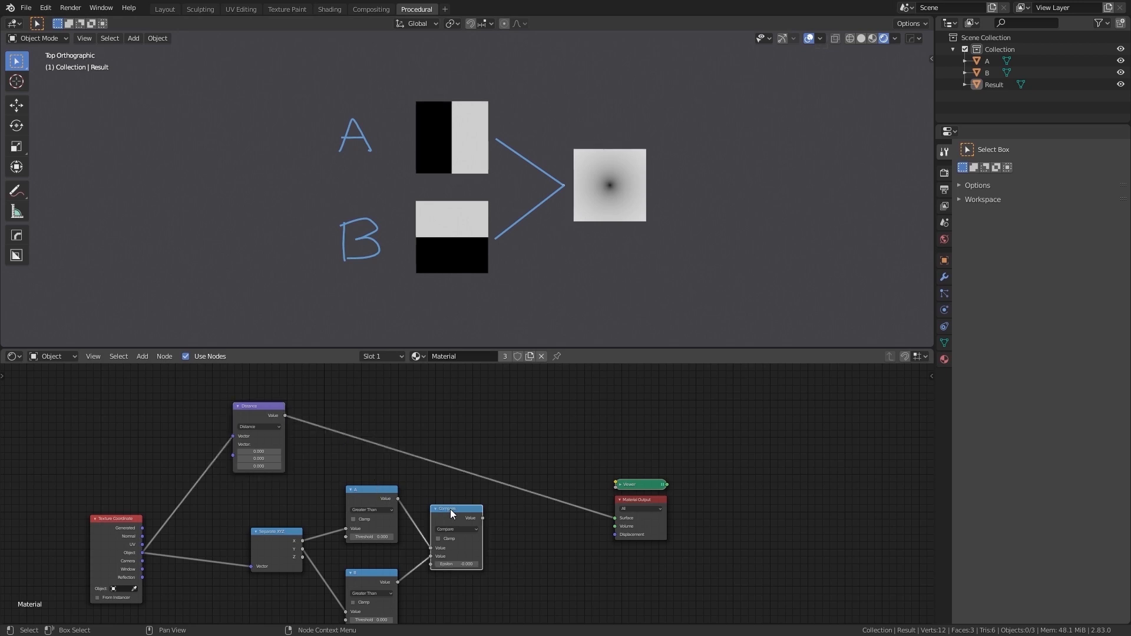
key(shift+d)
click(378, 442)
click(368, 450)
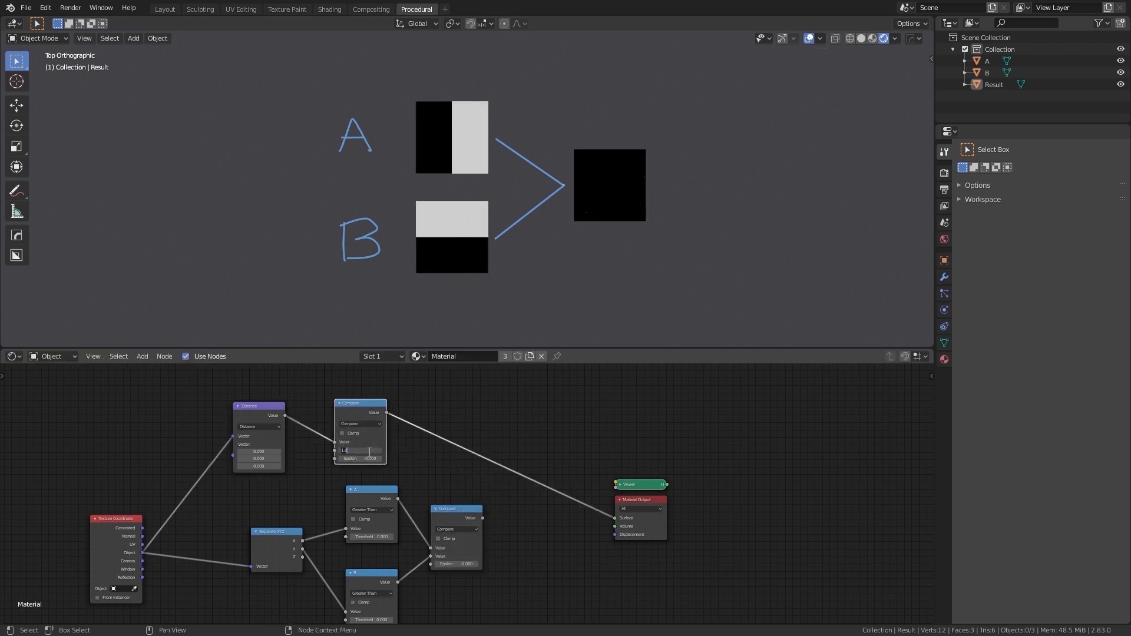
text(0)
key(Return)
- Set the duplicated Compare node's Epsilon to about 0.79, trying other comparison values before resetting its Value to 0
click(366, 458)
drag(368, 459, 408, 458)
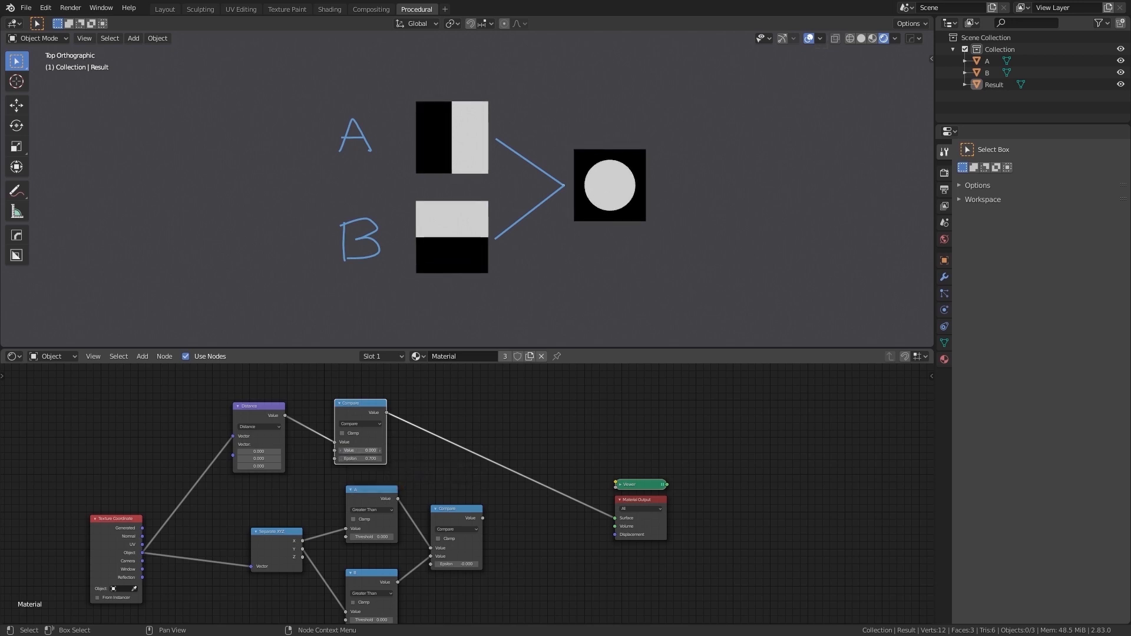
drag(360, 450, 396, 458)
click(356, 450)
text(0)
key(Return)
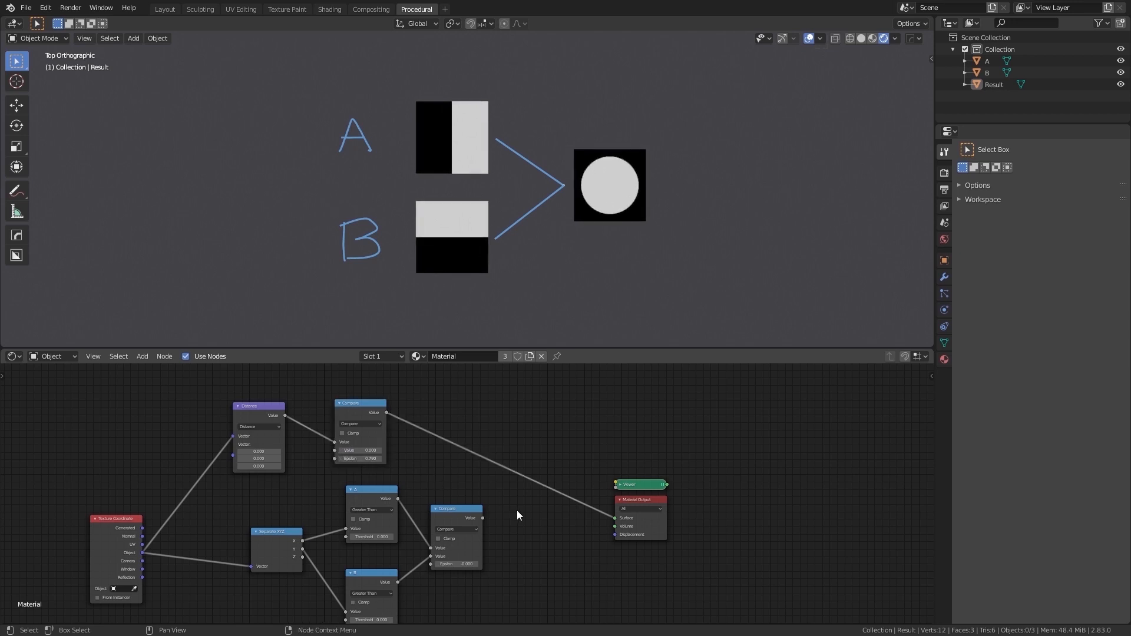
- Move the Material Output and Viewer nodes farther from the Compare nodes to free up space
middle_drag(517, 511, 471, 478)
click(410, 480)
drag(594, 467, 674, 464)
drag(593, 452, 706, 426)
- Add a Map Range node beside the original Compare node and feed that node's Value into its Value input
key(shift+a)
text(srange)
key(Return)
click(484, 493)
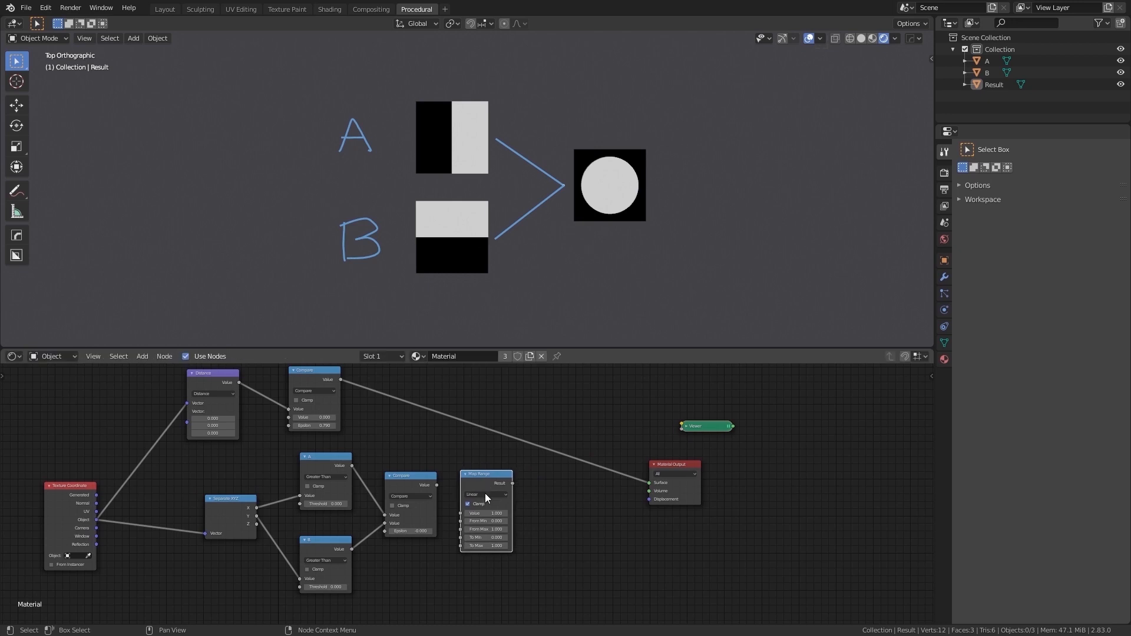
drag(438, 484, 461, 513)
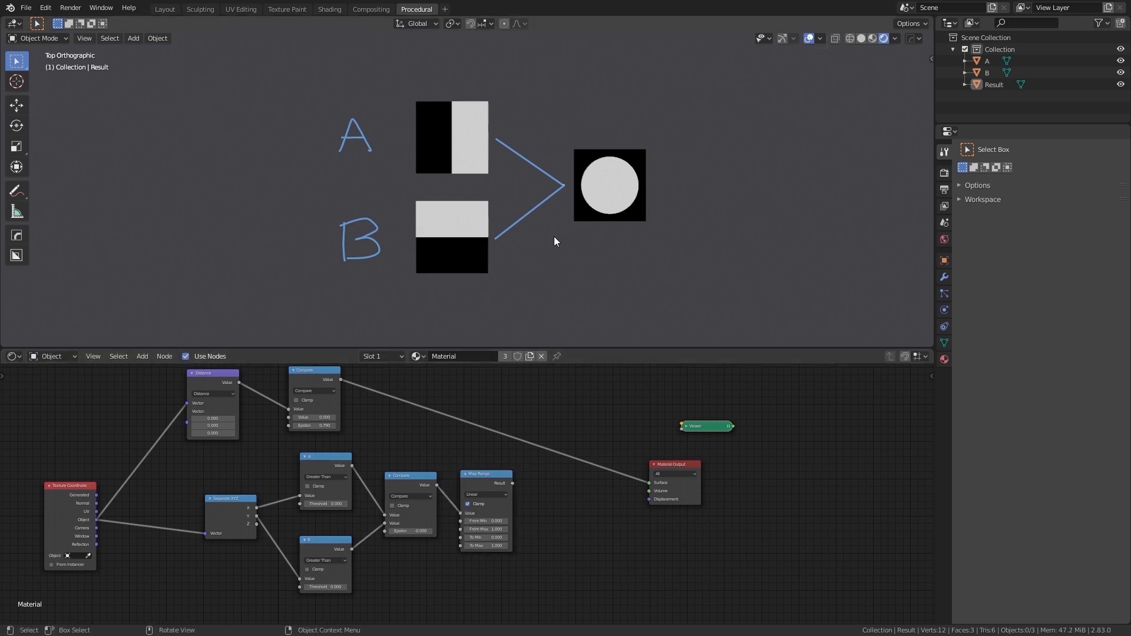
- Set the Map Range node's To Min to 0.1 and preview its result on the Result plane
scroll(521, 533, up, 1)
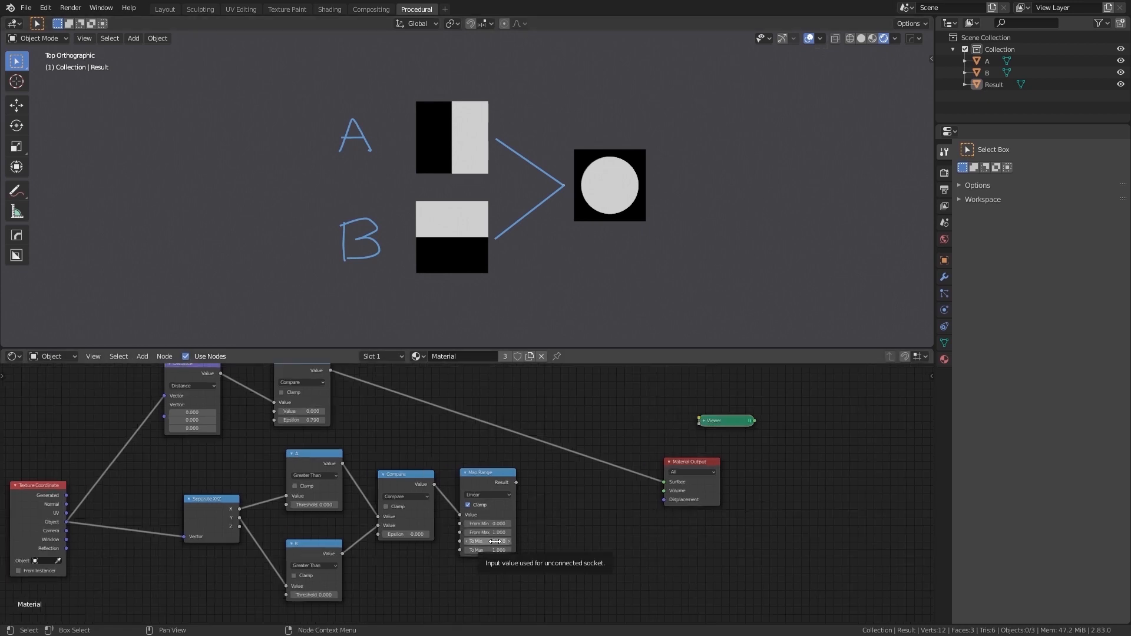
click(495, 540)
text(0.1)
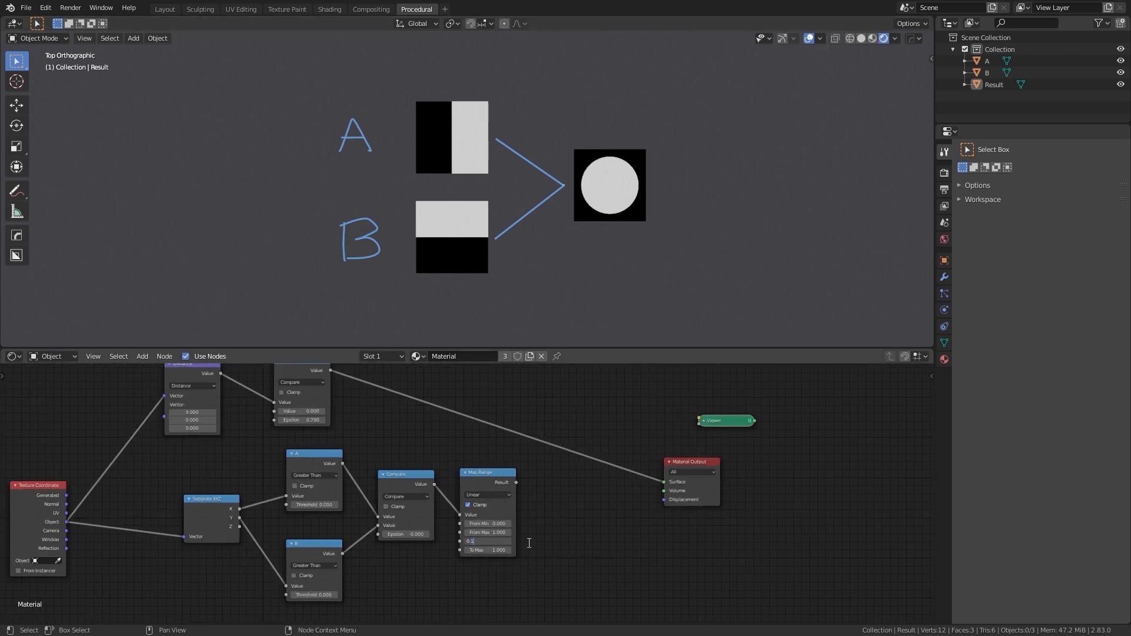
key(Return)
ctrl+shift+click(489, 476)
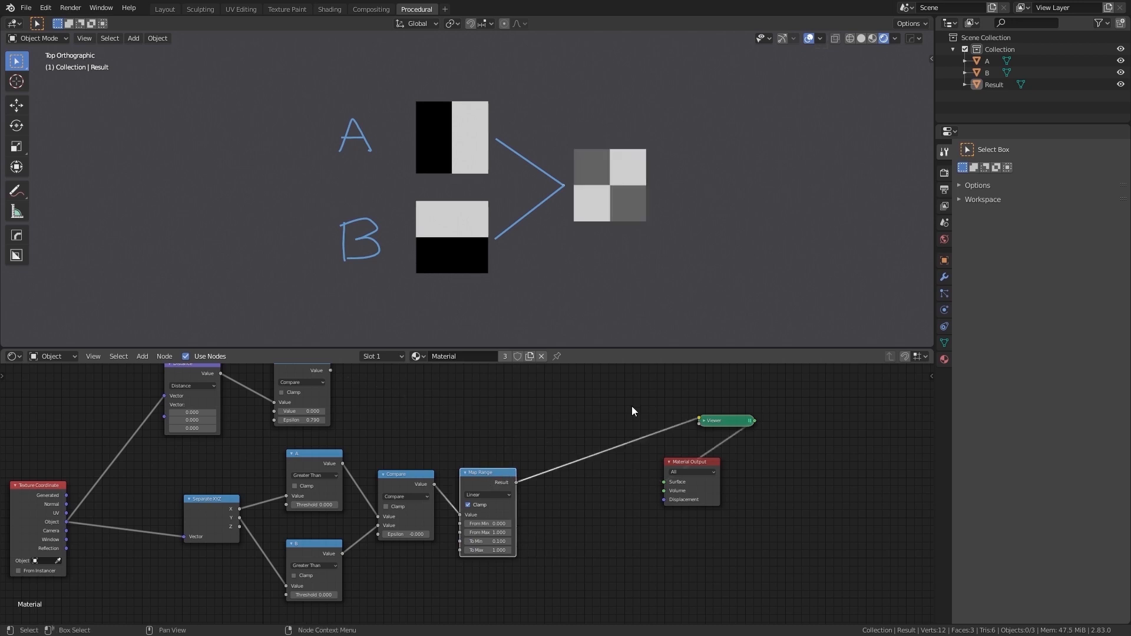
scroll(524, 433, down, 2)
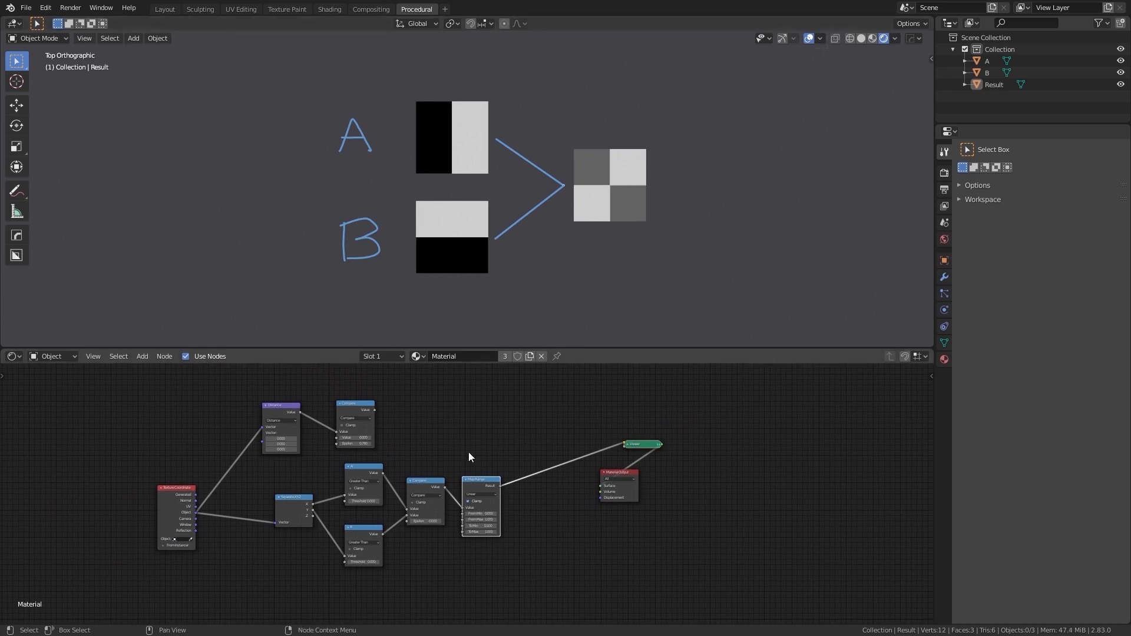
- Try remapping the Map Range node's output with To Min at 1 and To Max at 2
scroll(492, 465, up, 2)
key(ctrl+z)
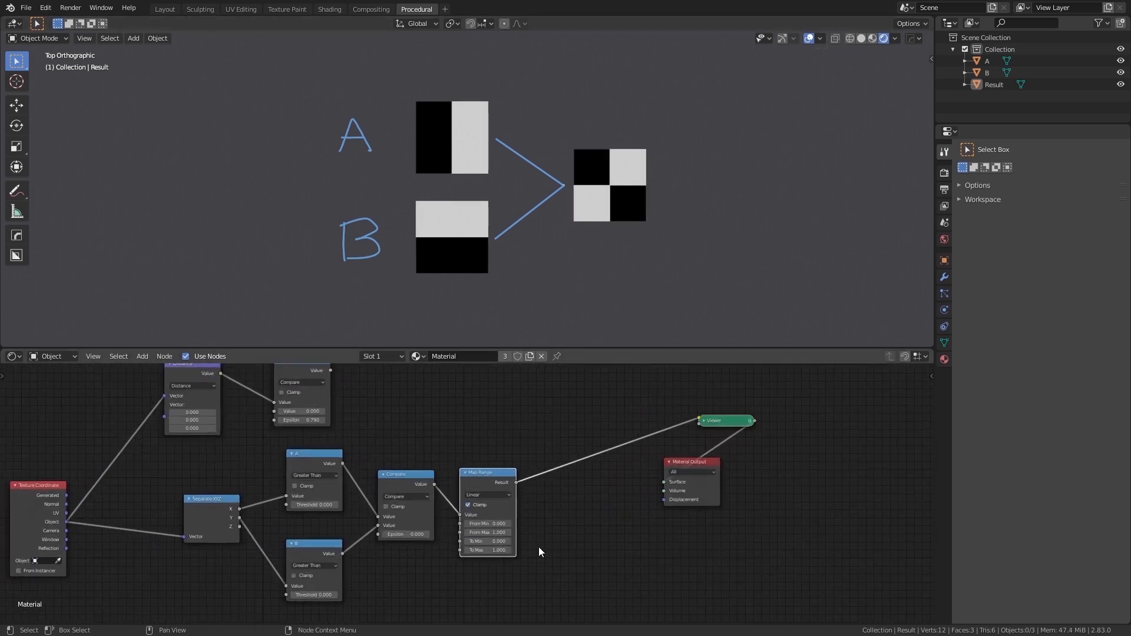
double_click(502, 541)
text(1)
key(Return)
double_click(502, 550)
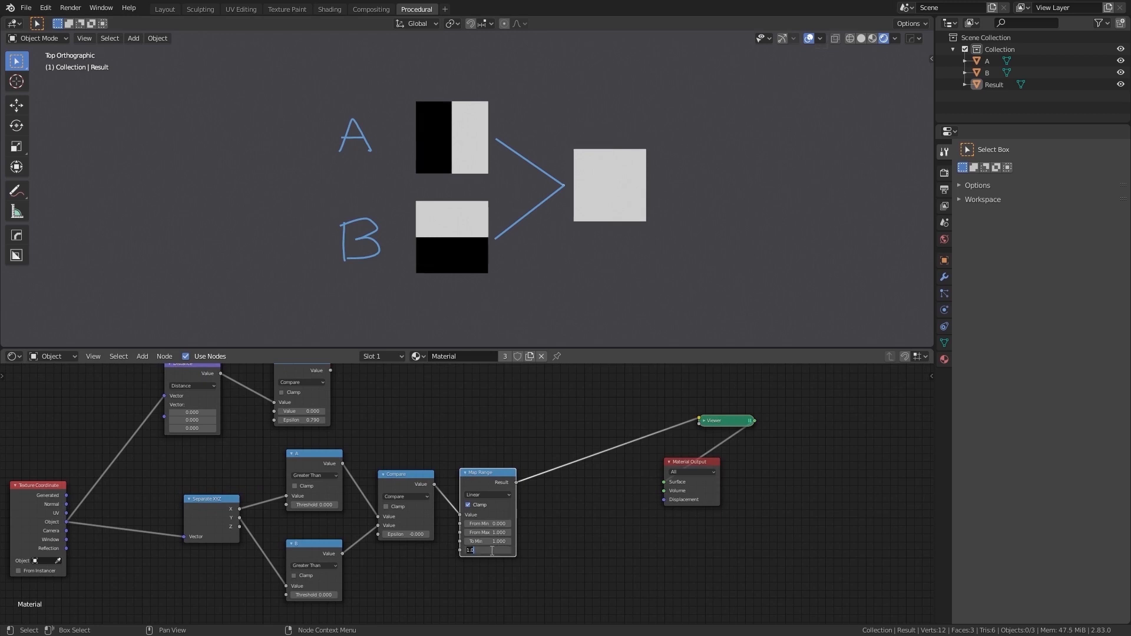
text(2)
key(Return)
- Set the Map Range node's To Min to 0.1 and To Max to 1
double_click(503, 541)
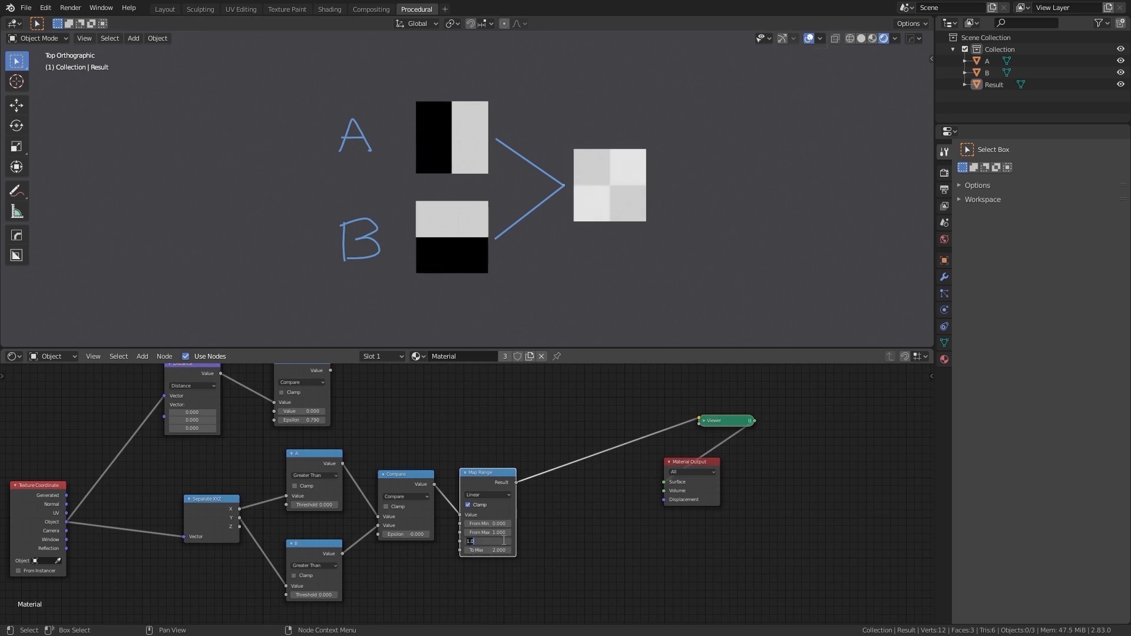
text(.1)
key(Return)
double_click(484, 549)
text(1)
key(Return)
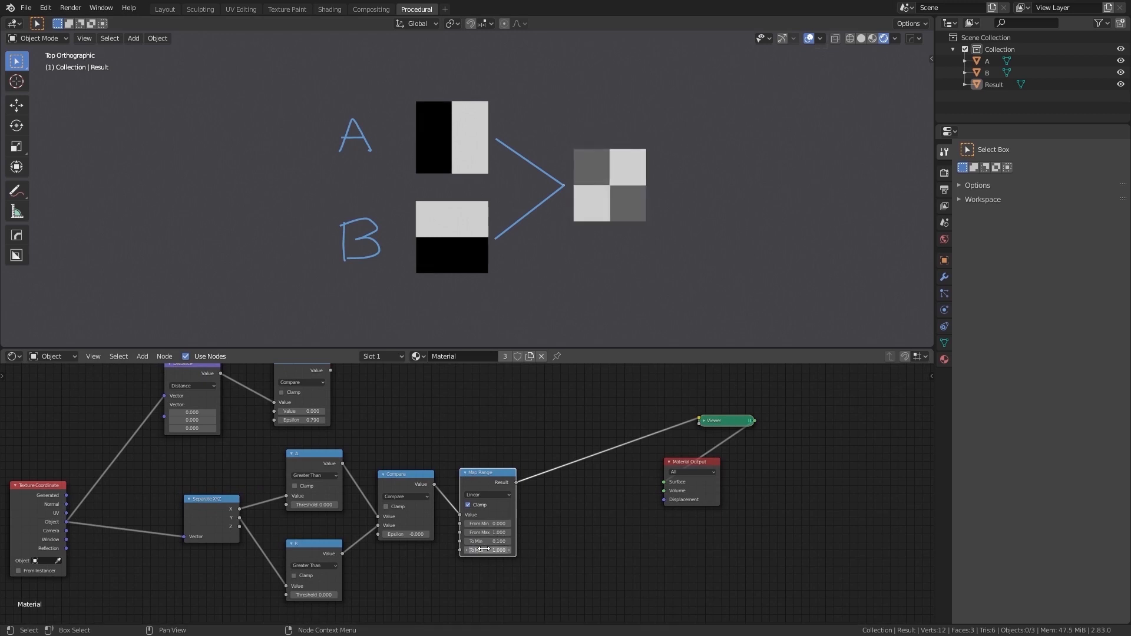
- Move the Compare node fed by the Distance node to directly above the Map Range node
scroll(445, 461, down, 2)
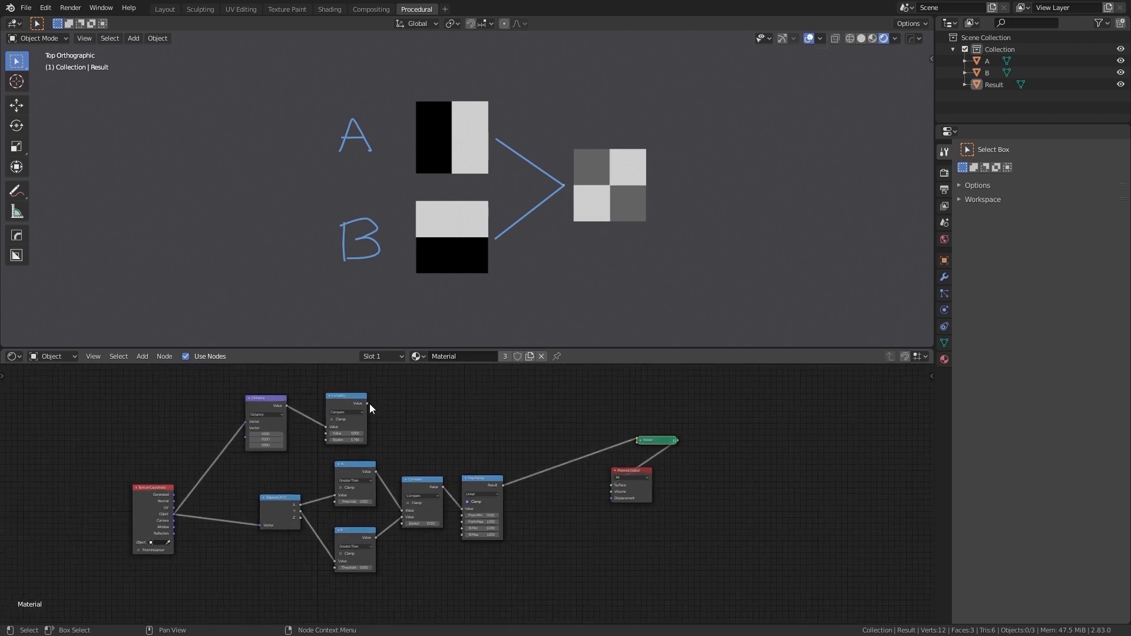
drag(355, 396, 489, 412)
middle_drag(566, 506, 508, 509)
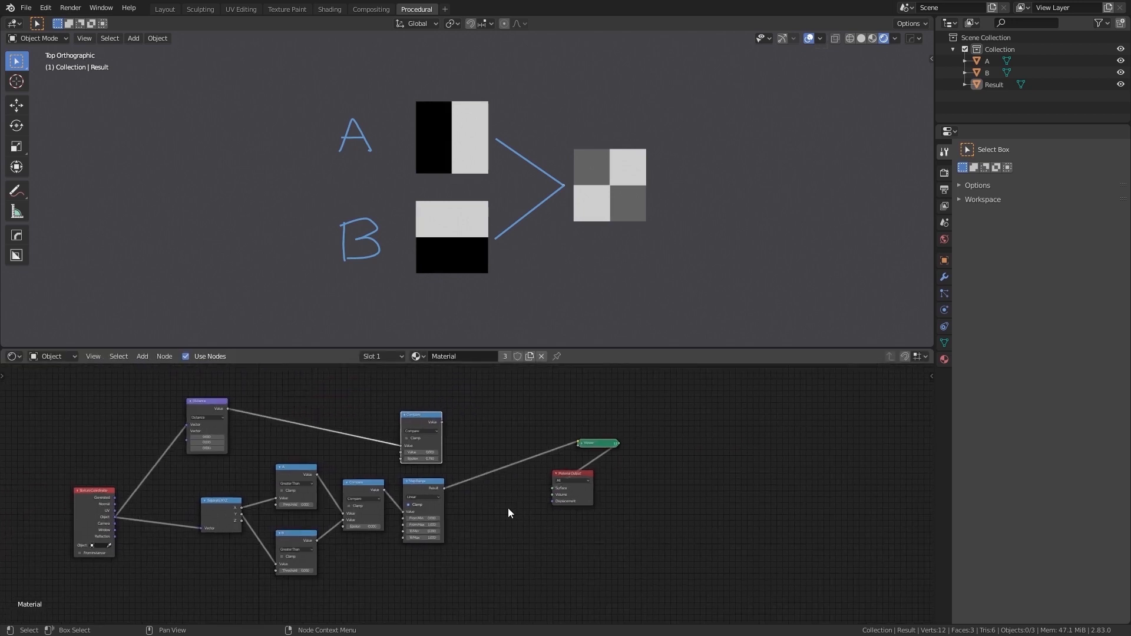
scroll(509, 508, up, 2)
middle_drag(485, 449, 462, 464)
- Duplicate the upper Compare node beside it and change the copy's operation to Multiply
key(shift+a)
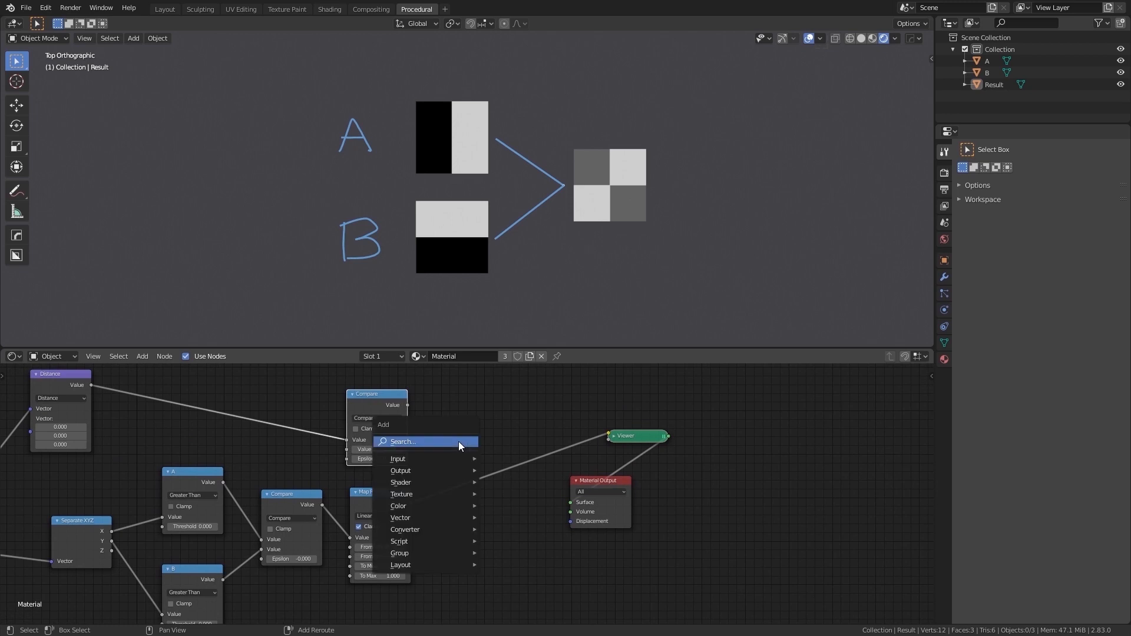
key(Escape)
key(shift+d)
click(484, 395)
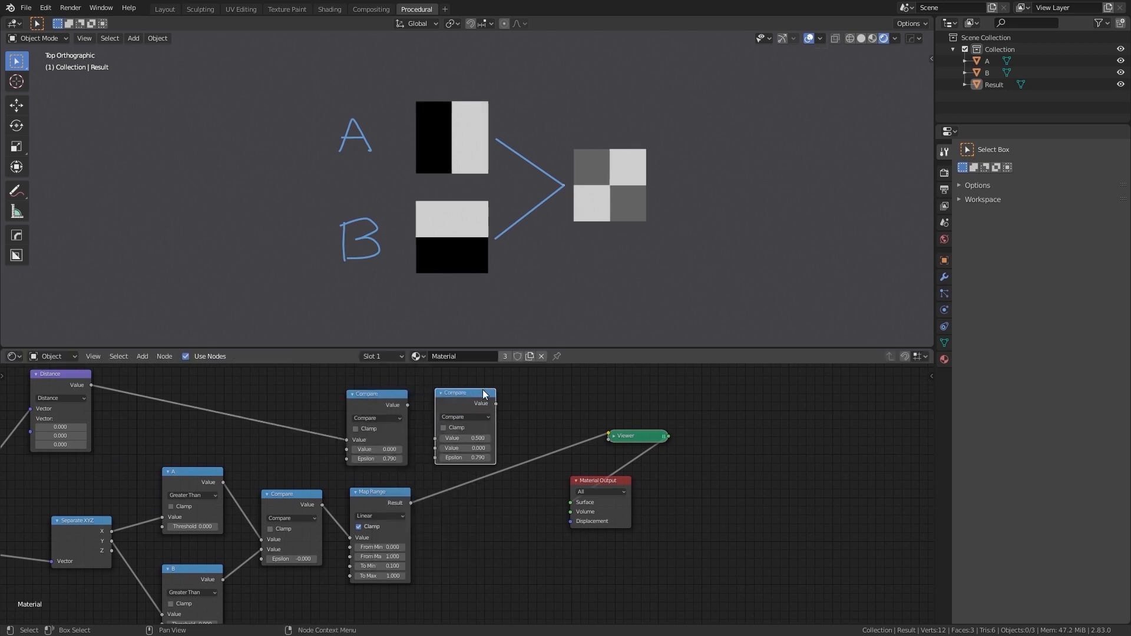
click(475, 418)
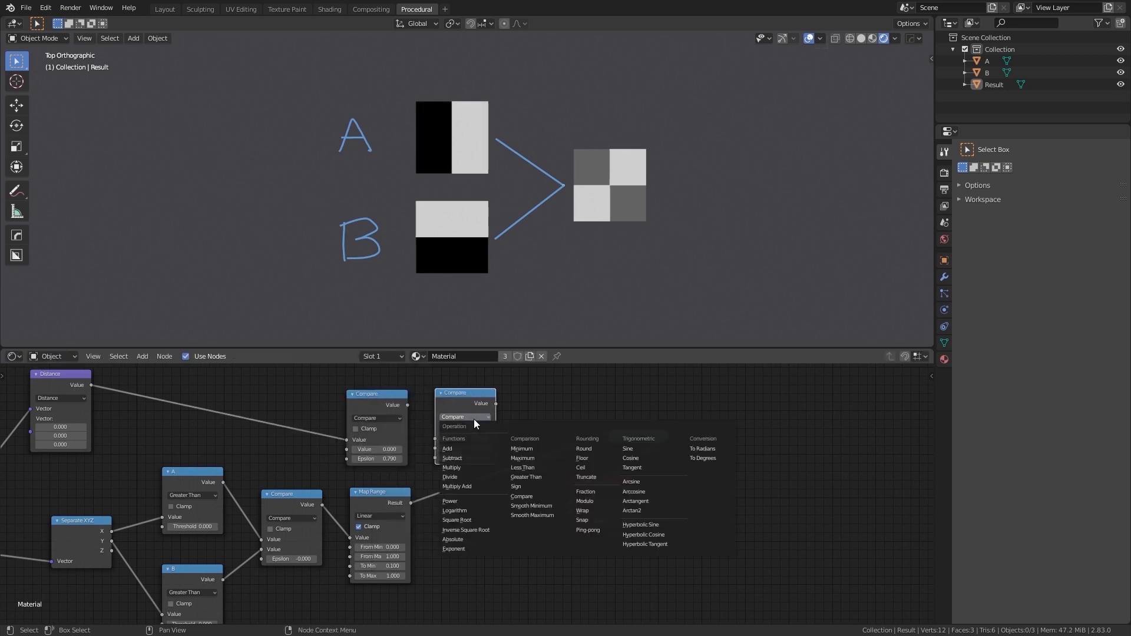
click(460, 470)
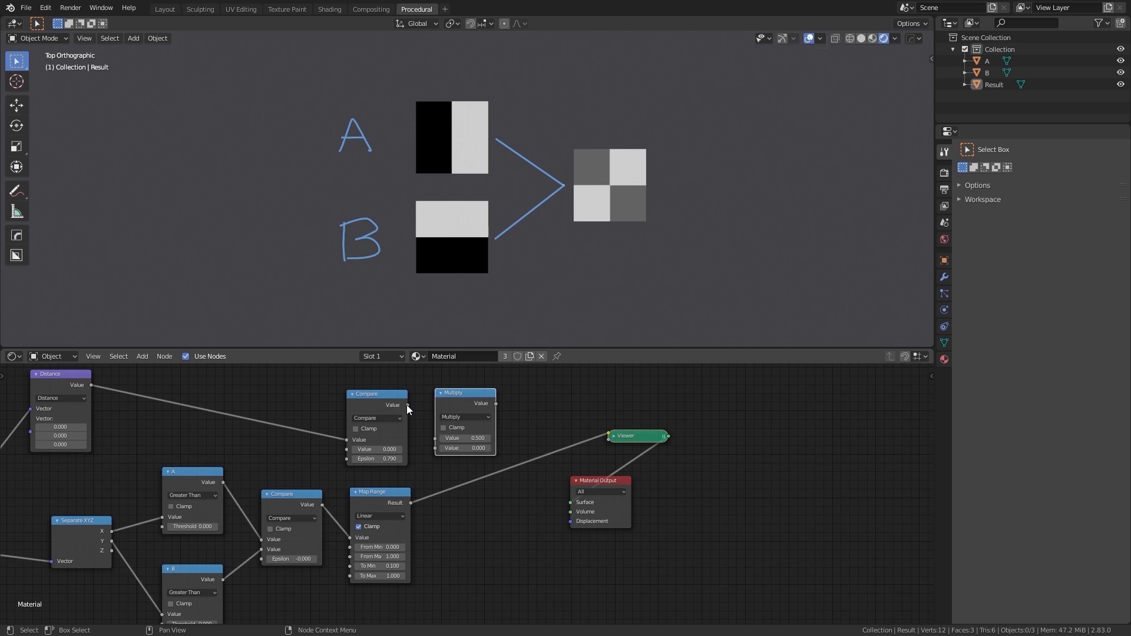
- Feed the Map Range Result and the upper Compare Value into the Multiply node, and link its output to the Material Output's Surface
drag(407, 406, 436, 450)
drag(457, 395, 487, 495)
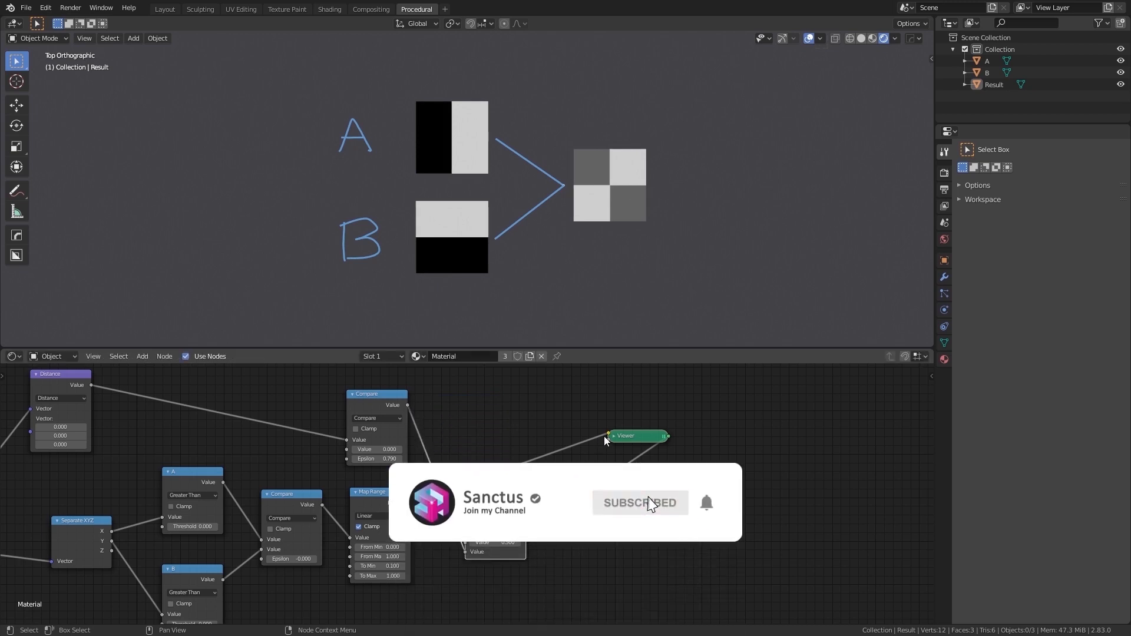
drag(606, 436, 466, 544)
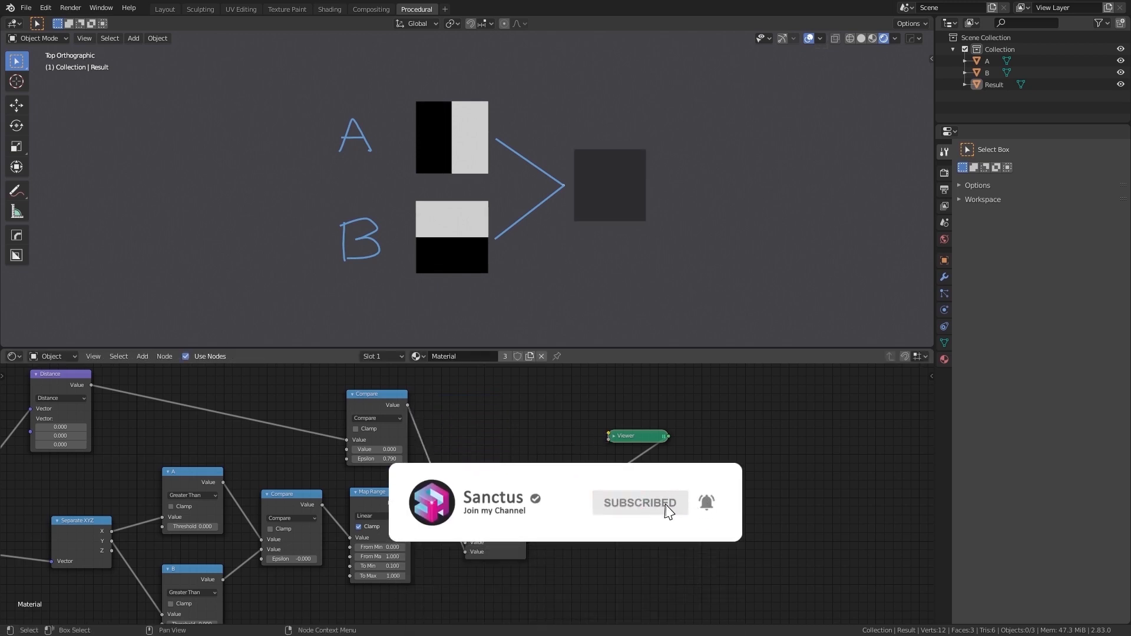
drag(507, 503, 569, 501)
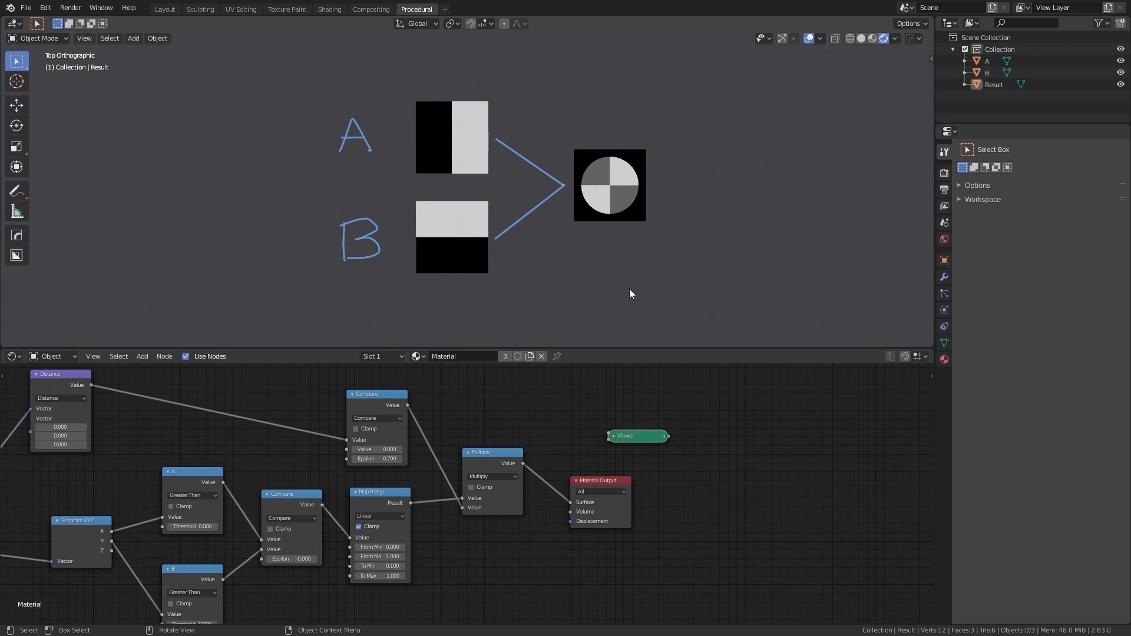
scroll(561, 412, down, 2)
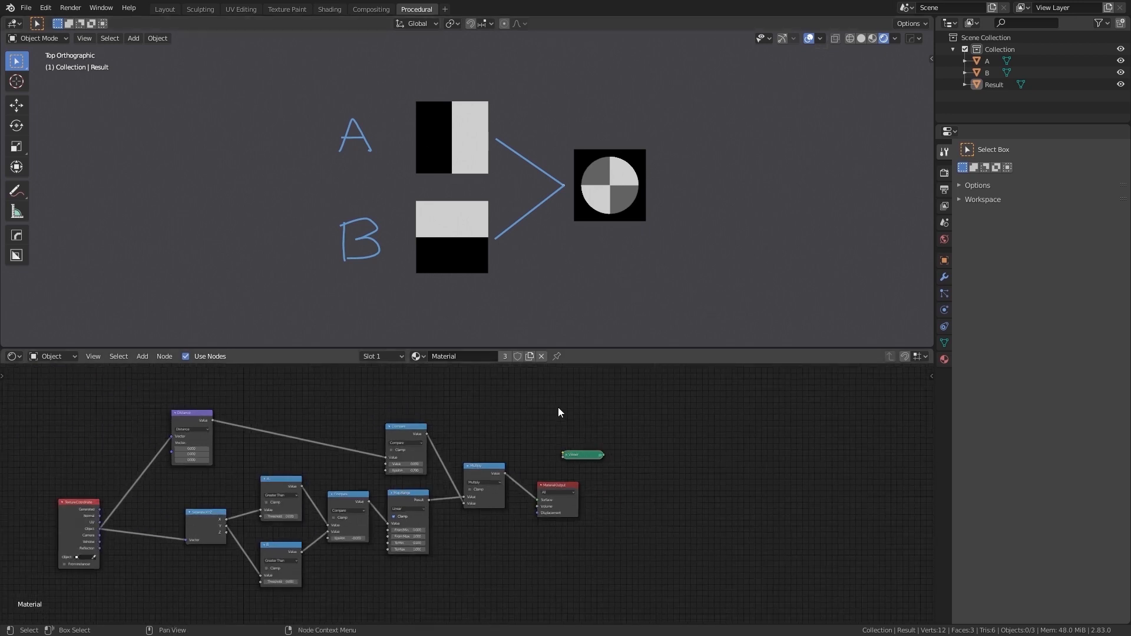